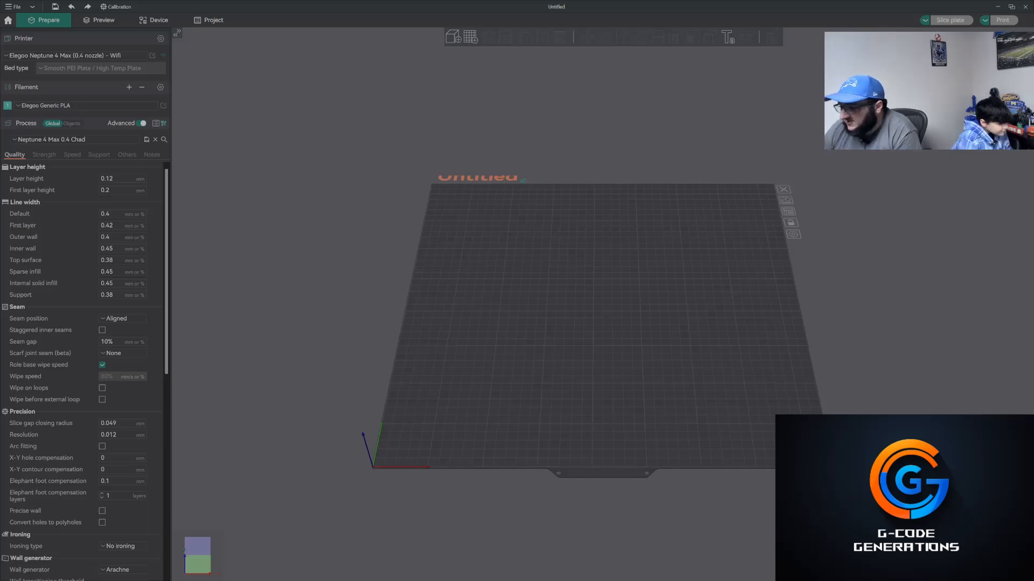
Switch to the web browser, search Google for Orcaslicer in a new tab, and open the SoftFever/OrcaSlicer GitHub repository
{"action": "key", "text": "alt+Tab"}
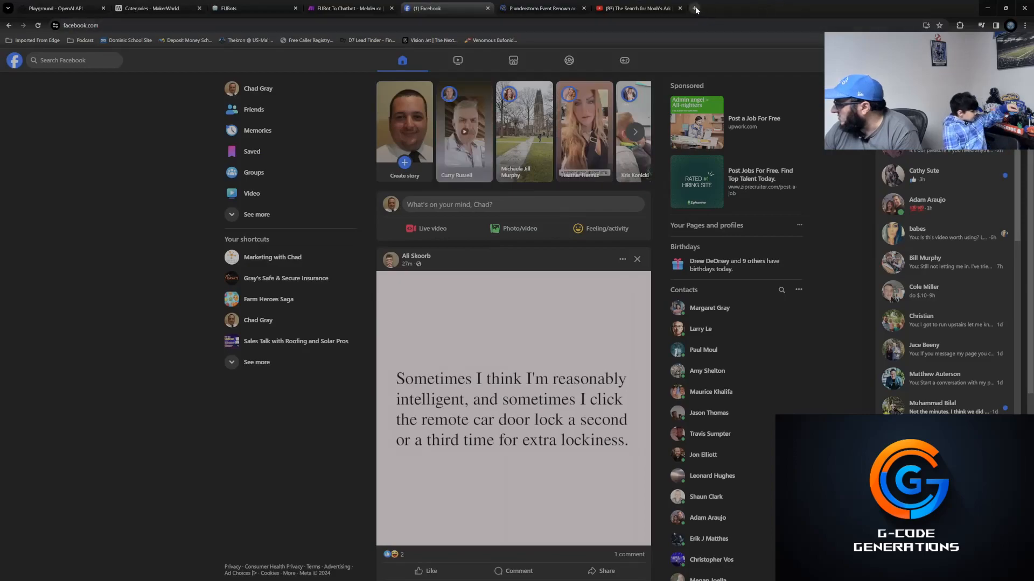
{"action": "left_click", "coordinate": [695, 8]}
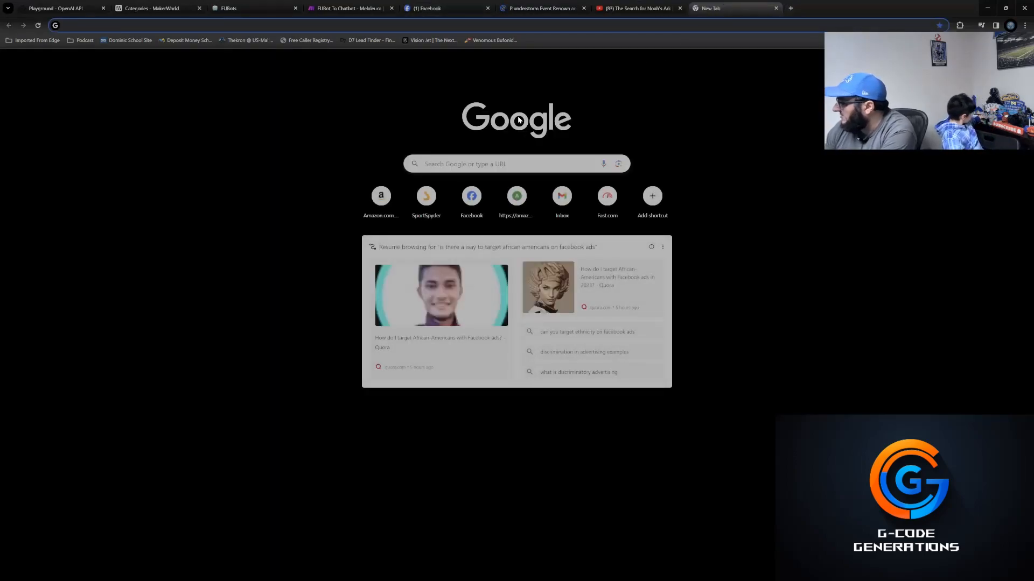
{"action": "left_click", "coordinate": [598, 167]}
{"action": "type", "text": "Orcaslicer"}
{"action": "key", "text": "Return"}
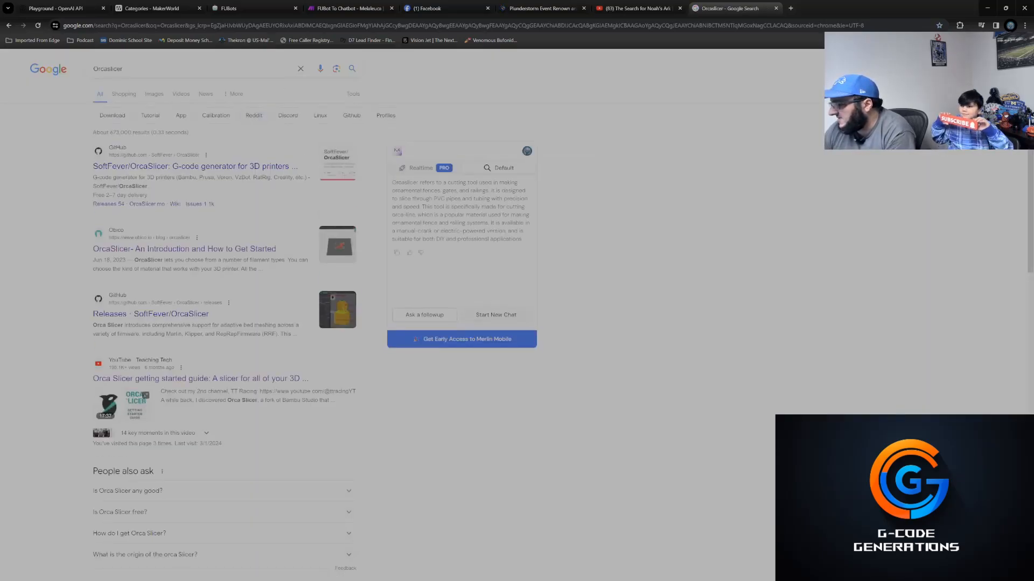
{"action": "left_click", "coordinate": [121, 169]}
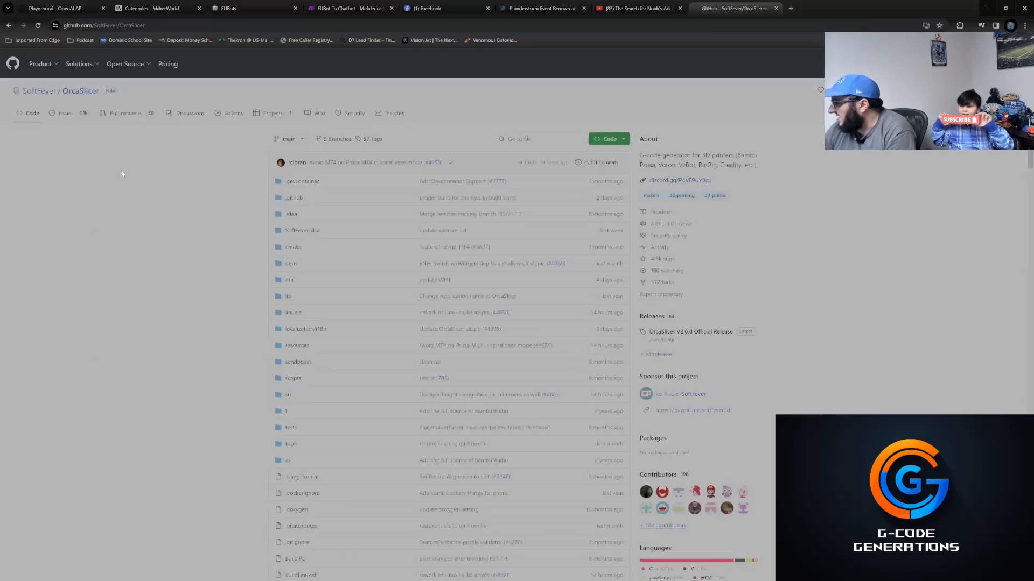
Open the latest stable release page from the Download section of the repository's README
{"action": "scroll", "coordinate": [123, 175], "scroll_direction": "down", "scroll_amount": 3}
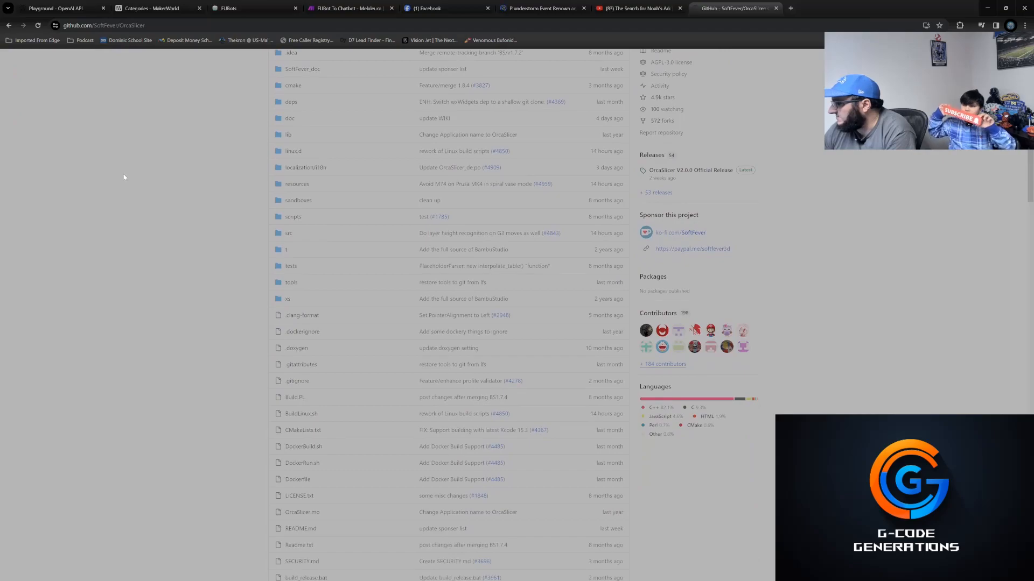
{"action": "scroll", "coordinate": [123, 177], "scroll_direction": "down", "scroll_amount": 5}
{"action": "scroll", "coordinate": [124, 177], "scroll_direction": "down", "scroll_amount": 2}
{"action": "scroll", "coordinate": [123, 176], "scroll_direction": "down", "scroll_amount": 5}
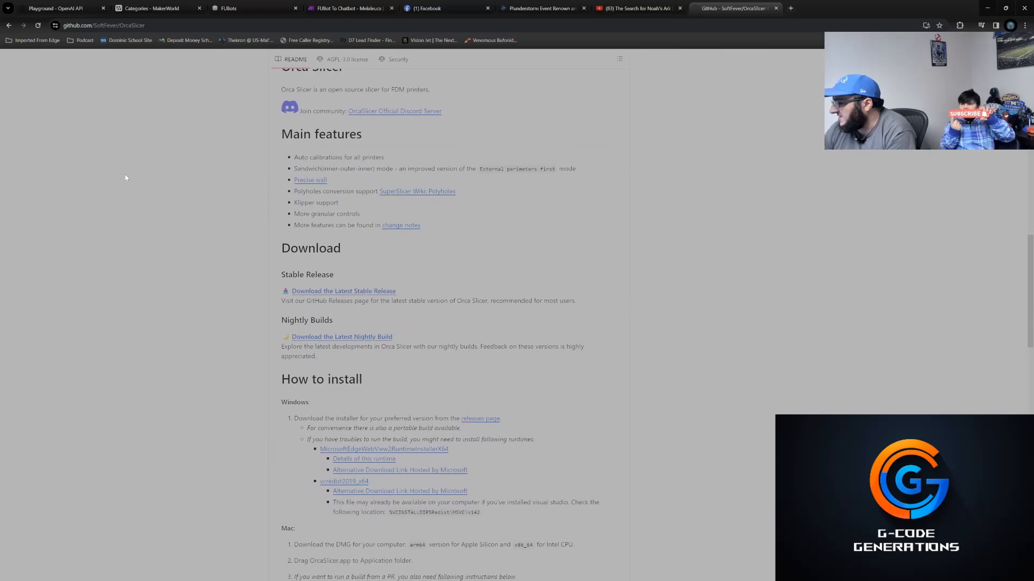
{"action": "scroll", "coordinate": [125, 176], "scroll_direction": "down", "scroll_amount": 2}
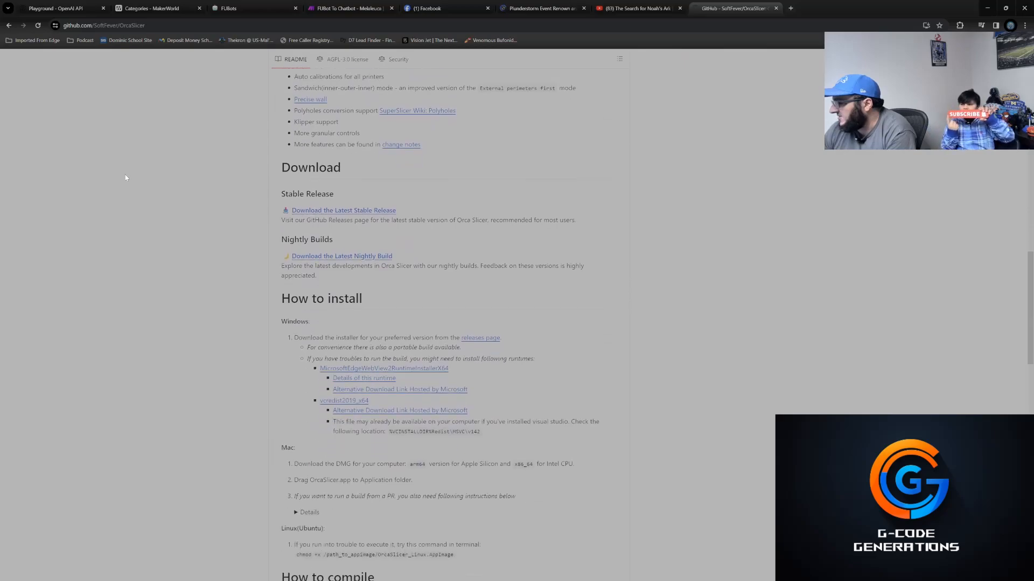
{"action": "left_click", "coordinate": [305, 215]}
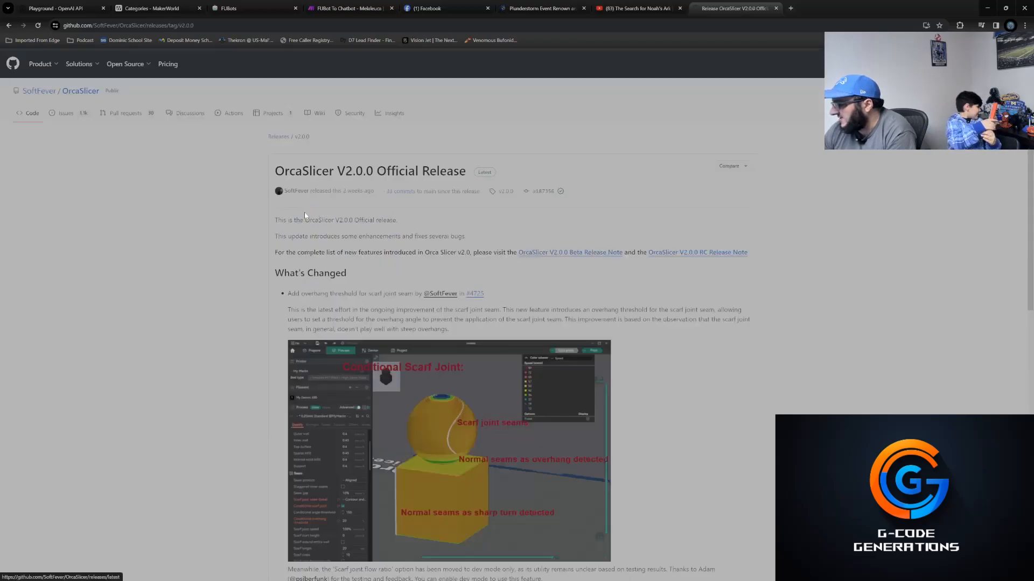
Download OrcaSlicer_Windows_Installer_V2.0.0.exe from the release assets, saving it to the Desktop
{"action": "scroll", "coordinate": [305, 213], "scroll_direction": "down", "scroll_amount": 8}
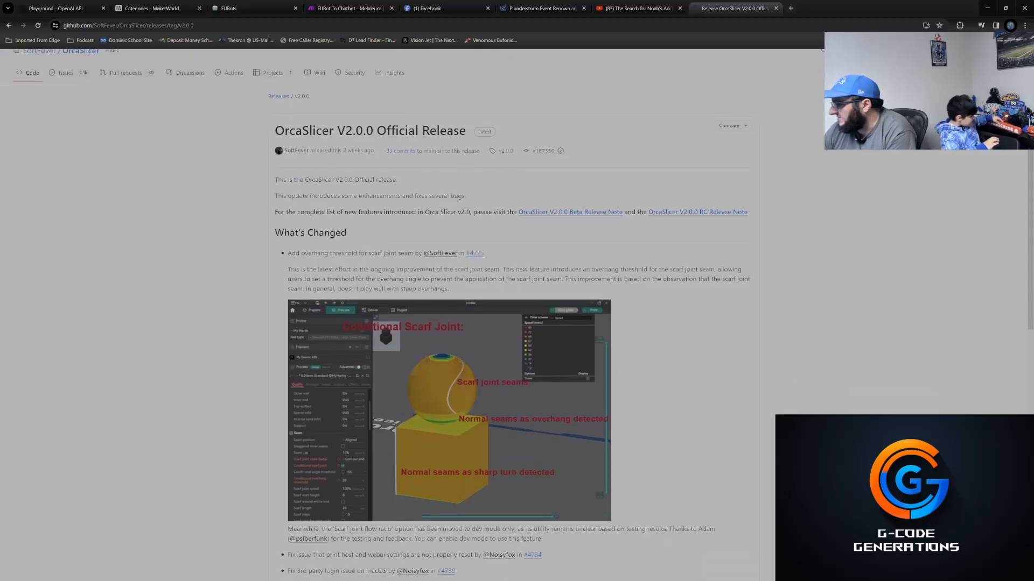
{"action": "scroll", "coordinate": [410, 192], "scroll_direction": "down", "scroll_amount": 2}
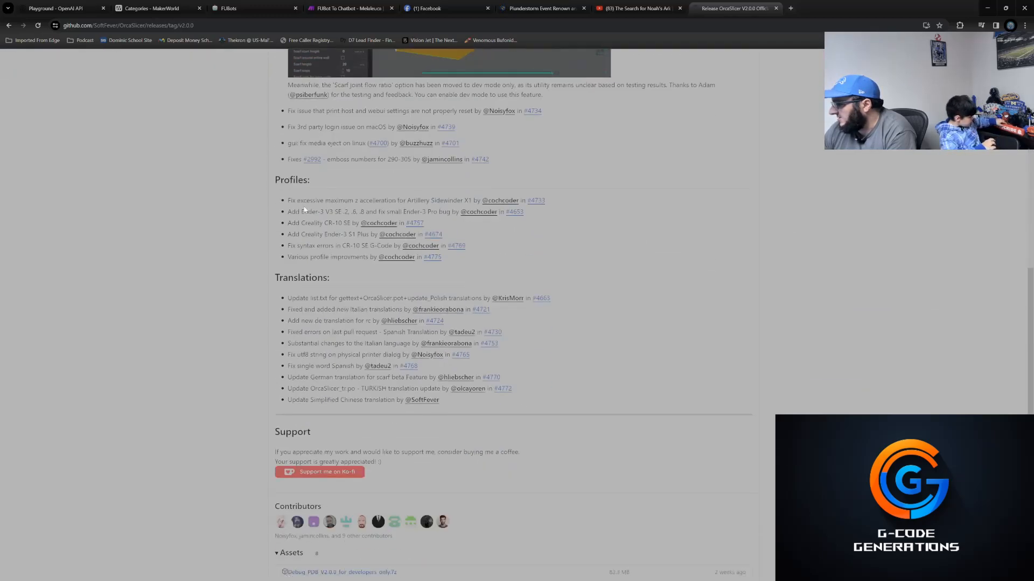
{"action": "scroll", "coordinate": [410, 192], "scroll_direction": "up", "scroll_amount": 8}
{"action": "scroll", "coordinate": [409, 192], "scroll_direction": "up", "scroll_amount": 1}
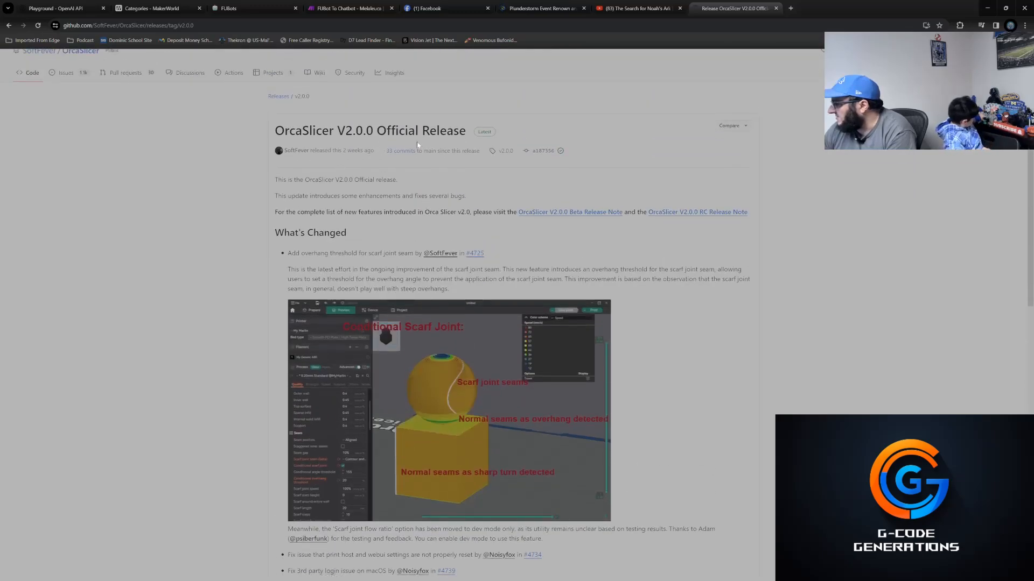
{"action": "scroll", "coordinate": [418, 144], "scroll_direction": "down", "scroll_amount": 4}
{"action": "scroll", "coordinate": [390, 214], "scroll_direction": "down", "scroll_amount": 8}
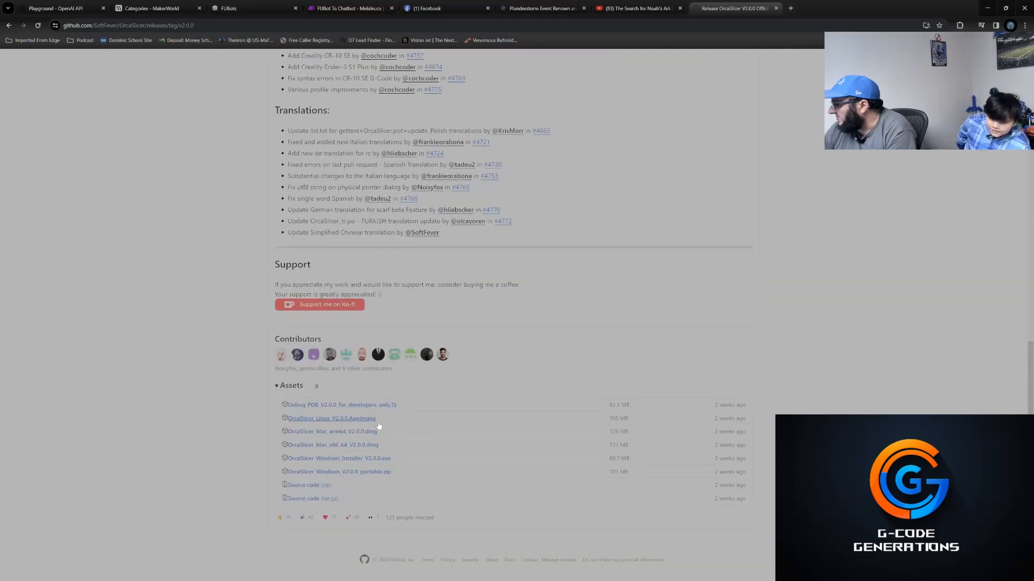
{"action": "left_click", "coordinate": [357, 459]}
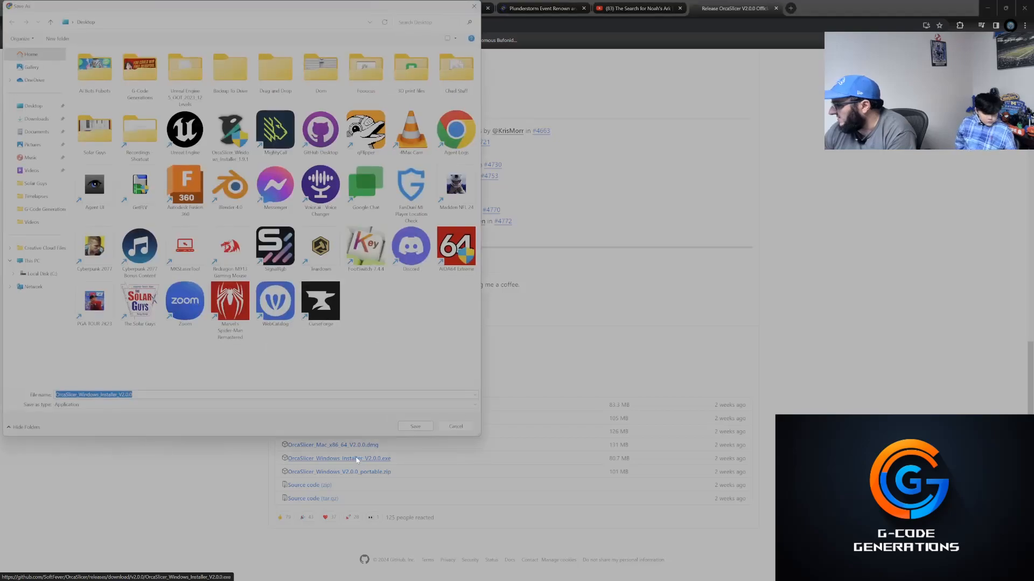
{"action": "left_click", "coordinate": [422, 427]}
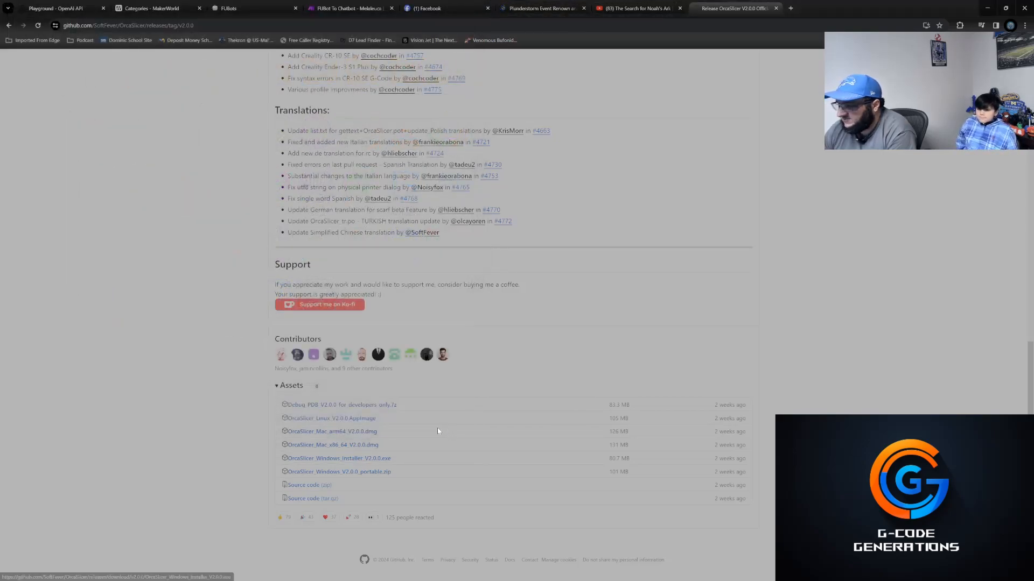
Switch back to OrcaSlicer and open the system preset printer selection to browse the available models
{"action": "left_click", "coordinate": [994, 8]}
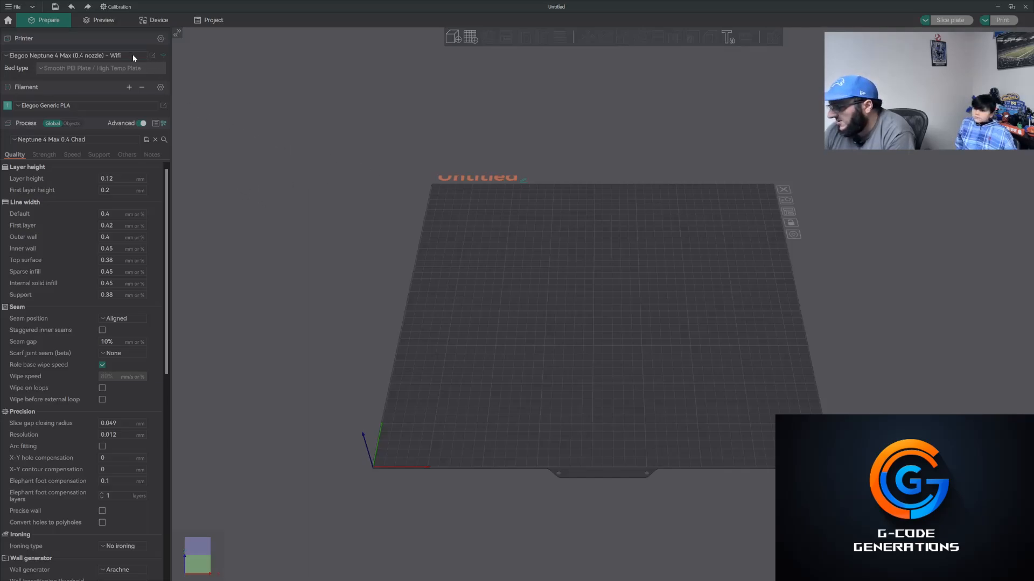
{"action": "left_click", "coordinate": [82, 56]}
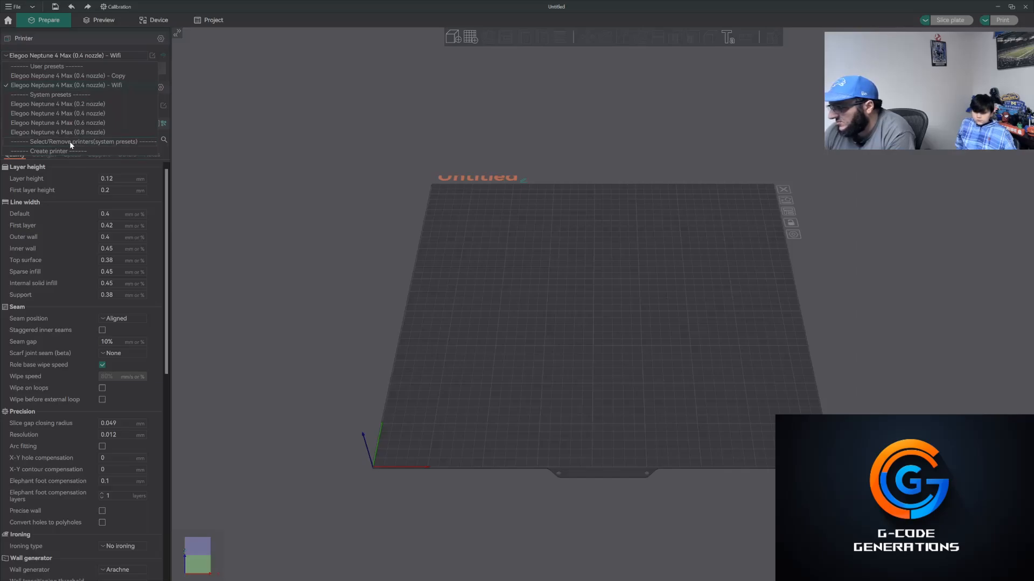
{"action": "left_click", "coordinate": [53, 143]}
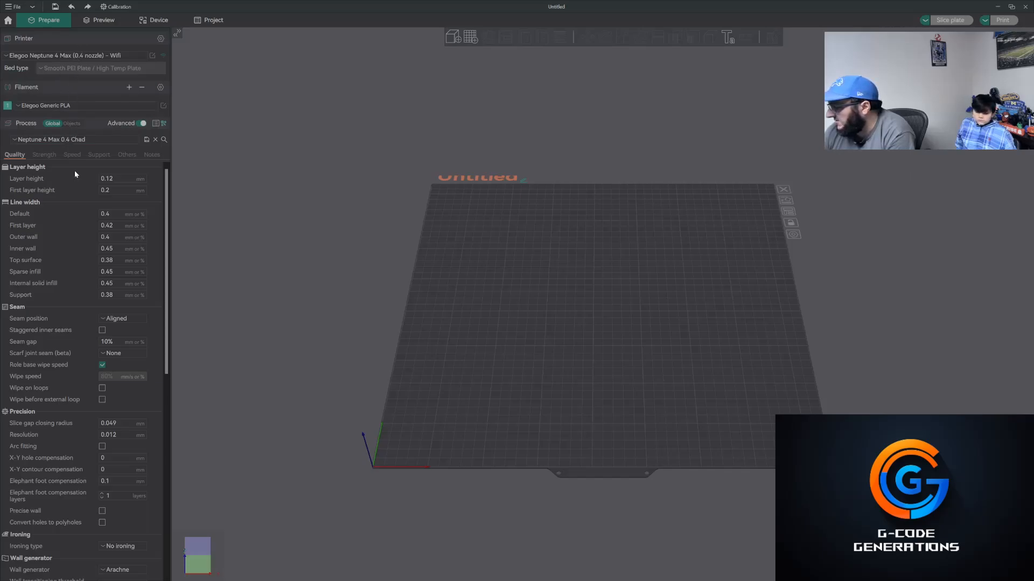
{"action": "left_click", "coordinate": [160, 88]}
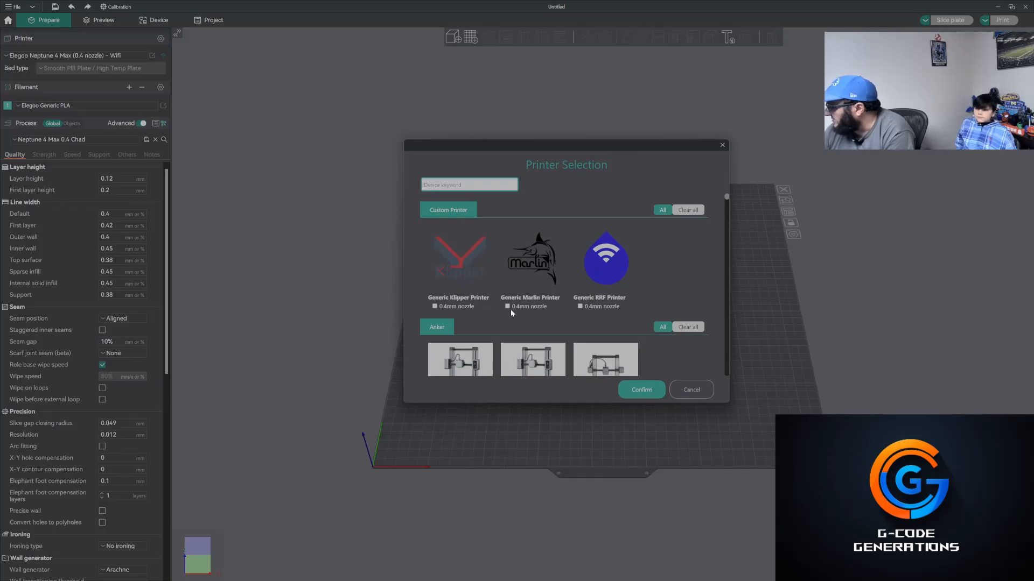
{"action": "scroll", "coordinate": [510, 309], "scroll_direction": "down", "scroll_amount": 5}
{"action": "scroll", "coordinate": [526, 286], "scroll_direction": "down", "scroll_amount": 6}
{"action": "scroll", "coordinate": [513, 273], "scroll_direction": "down", "scroll_amount": 3}
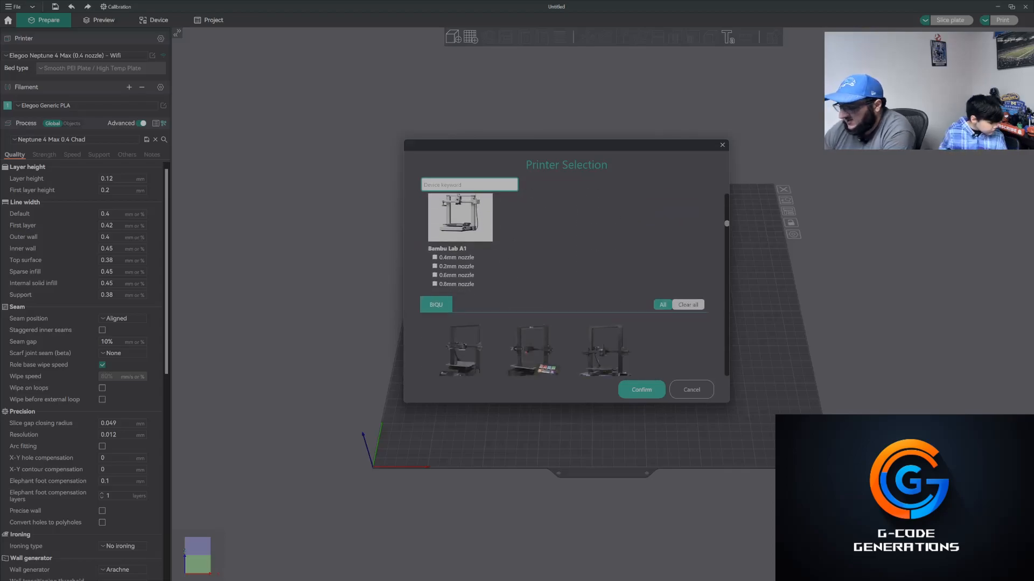
Search the printer models for ender, tick the 0.4mm nozzle for the Creality Ender-3, and cancel the selection
{"action": "type", "text": "ender 3"}
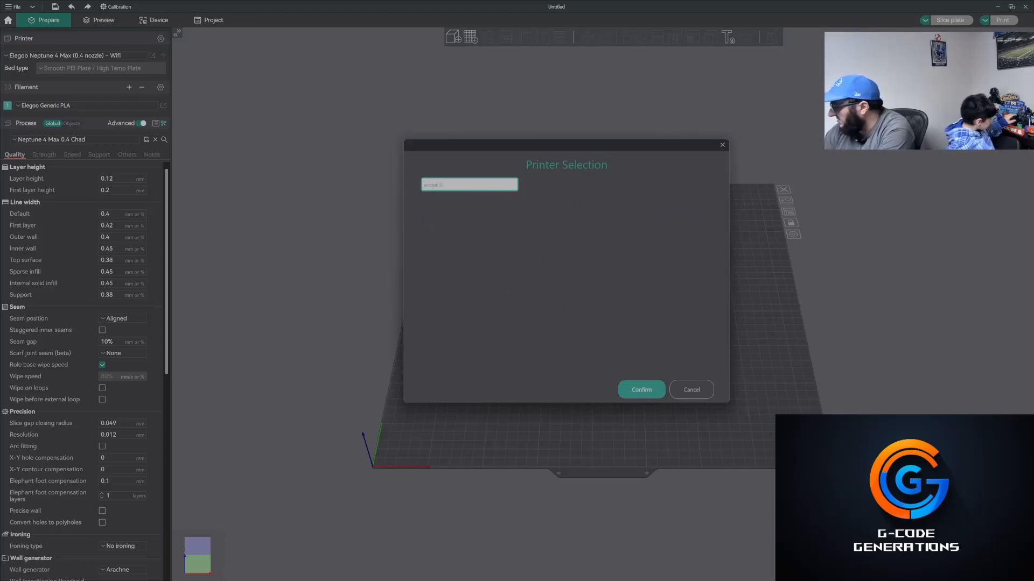
{"action": "key", "text": "BackSpace"}
{"action": "key", "text": "BackSpace"}
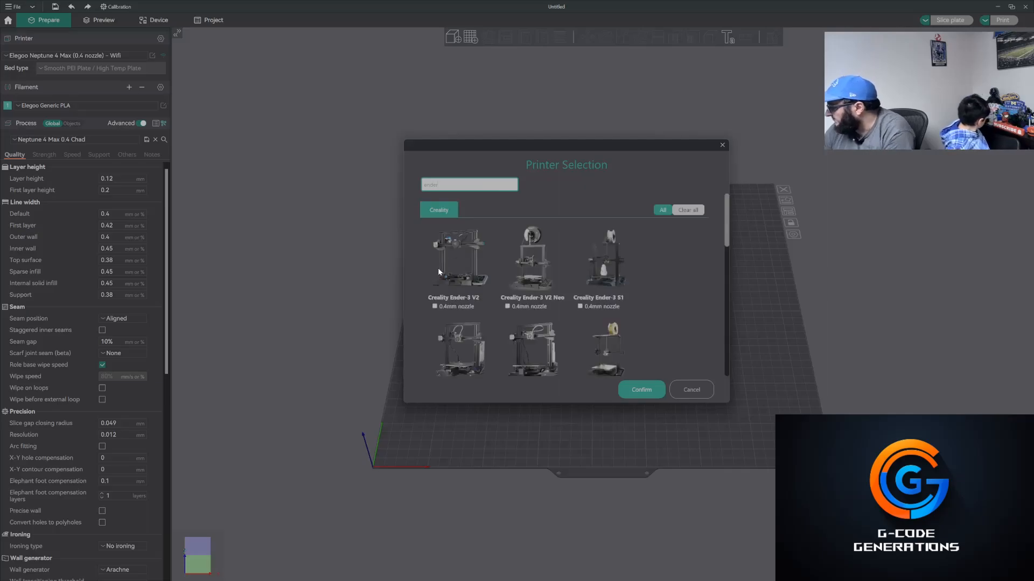
{"action": "scroll", "coordinate": [556, 326], "scroll_direction": "down", "scroll_amount": 1}
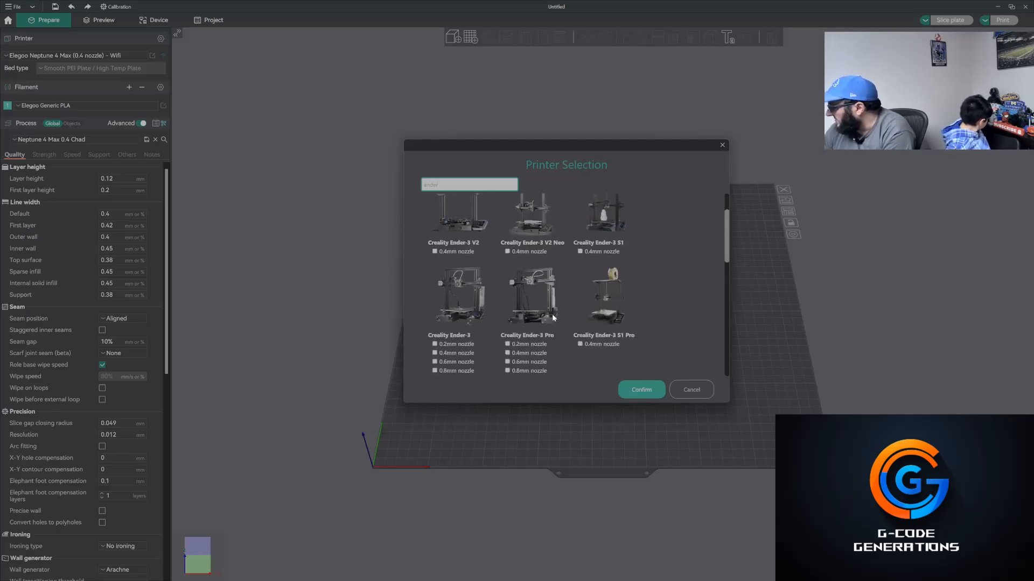
{"action": "left_click", "coordinate": [435, 355]}
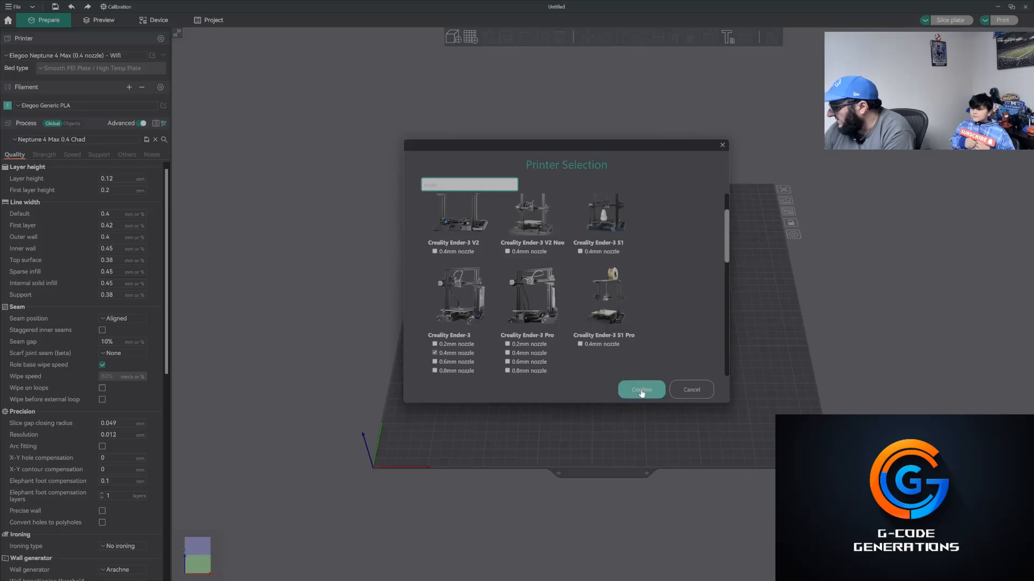
{"action": "left_click", "coordinate": [692, 395]}
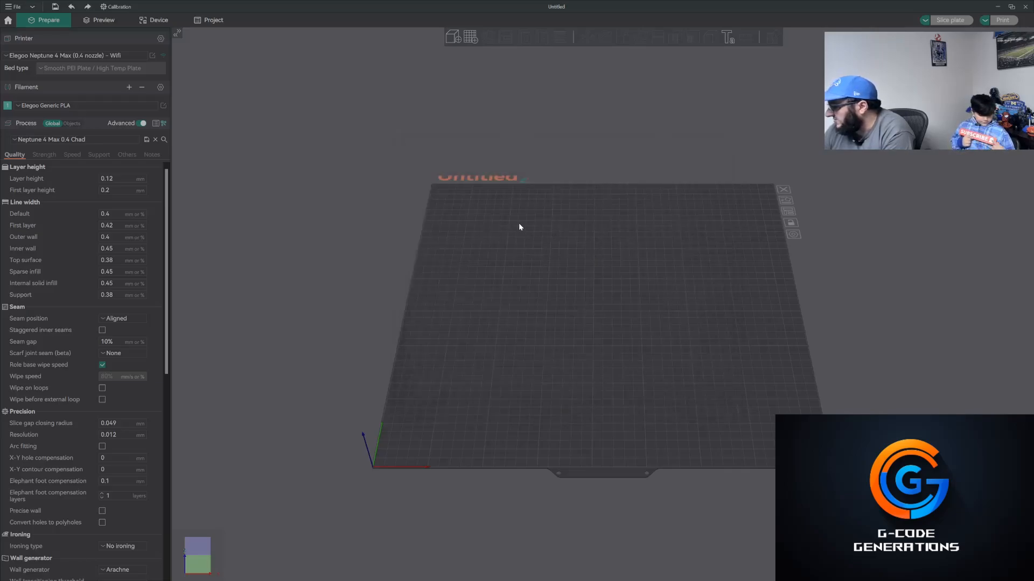
Choose the user preset Elegoo Neptune 4 Max (0.4 nozzle) - Wifi as the printer
{"action": "left_click", "coordinate": [81, 55]}
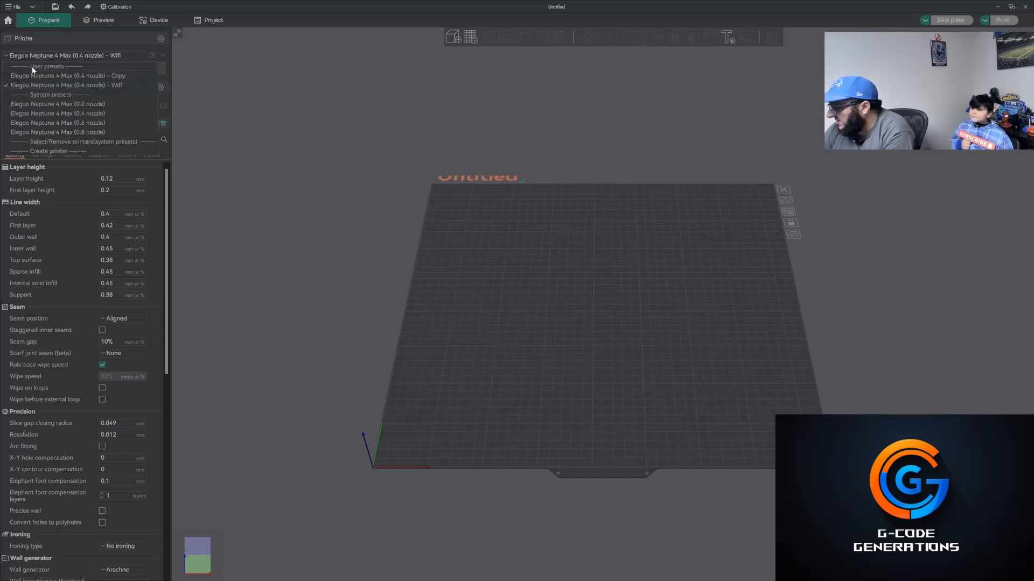
{"action": "left_click", "coordinate": [28, 86]}
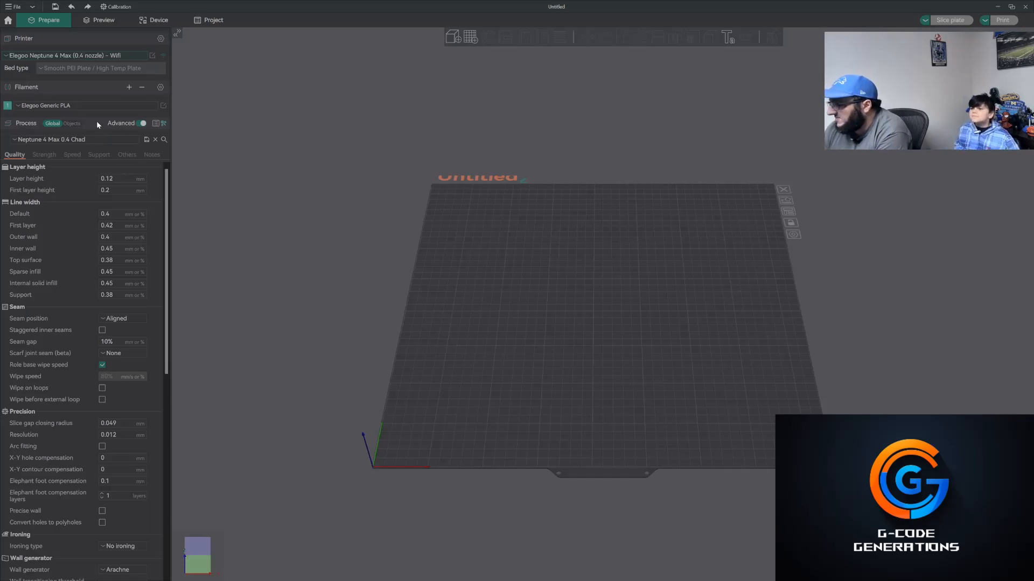
Add a second filament and open the dialog for adding or removing filaments from its preset list
{"action": "left_click", "coordinate": [129, 87]}
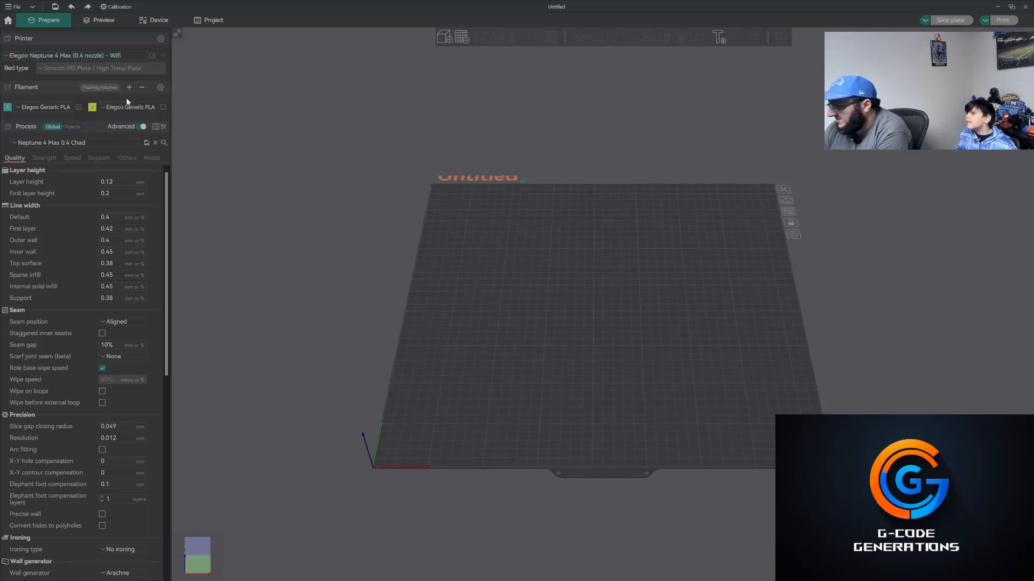
{"action": "left_click", "coordinate": [126, 107]}
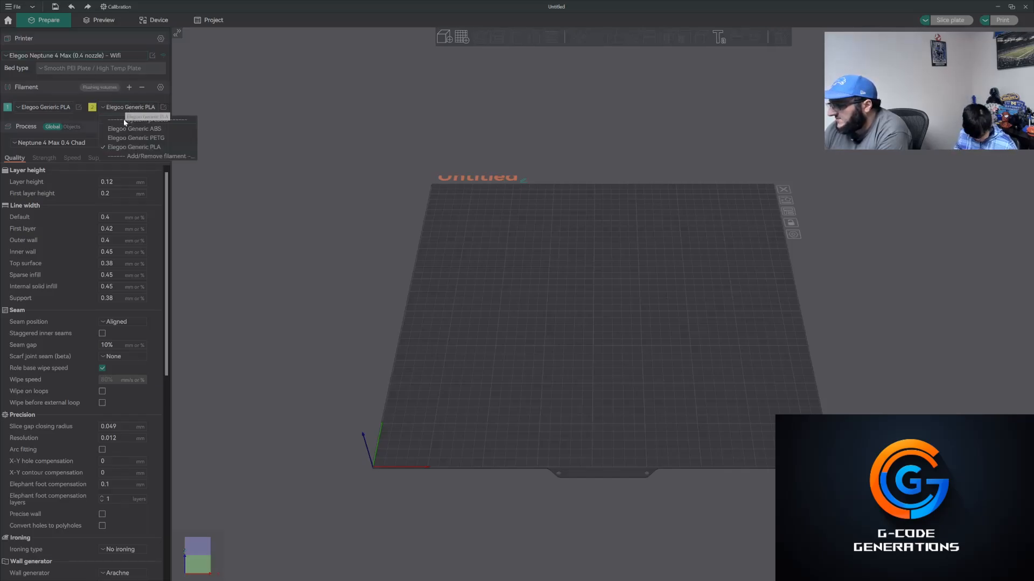
{"action": "left_click", "coordinate": [129, 147]}
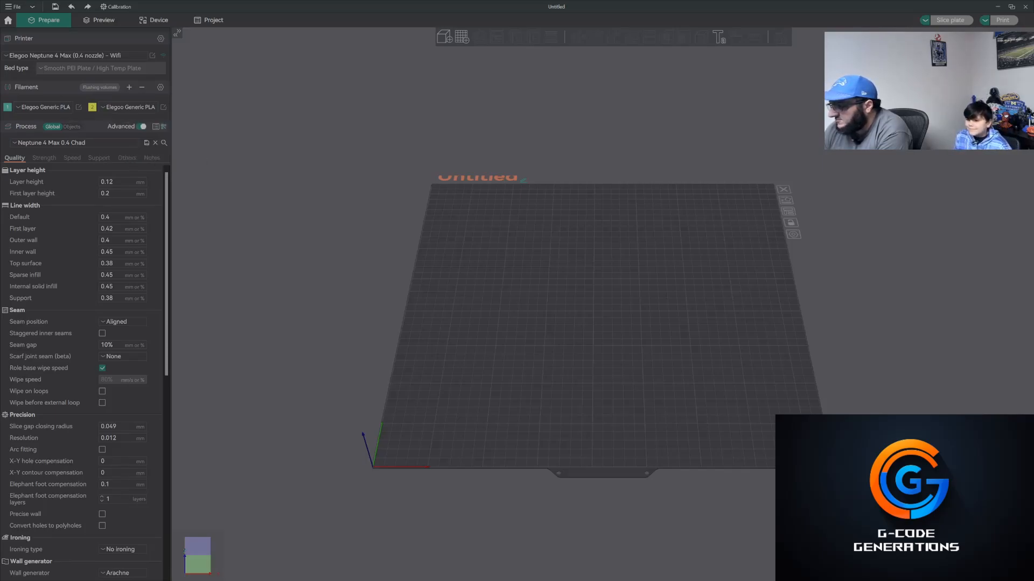
{"action": "left_click_drag", "start_coordinate": [0, 216], "coordinate": [567, 148]}
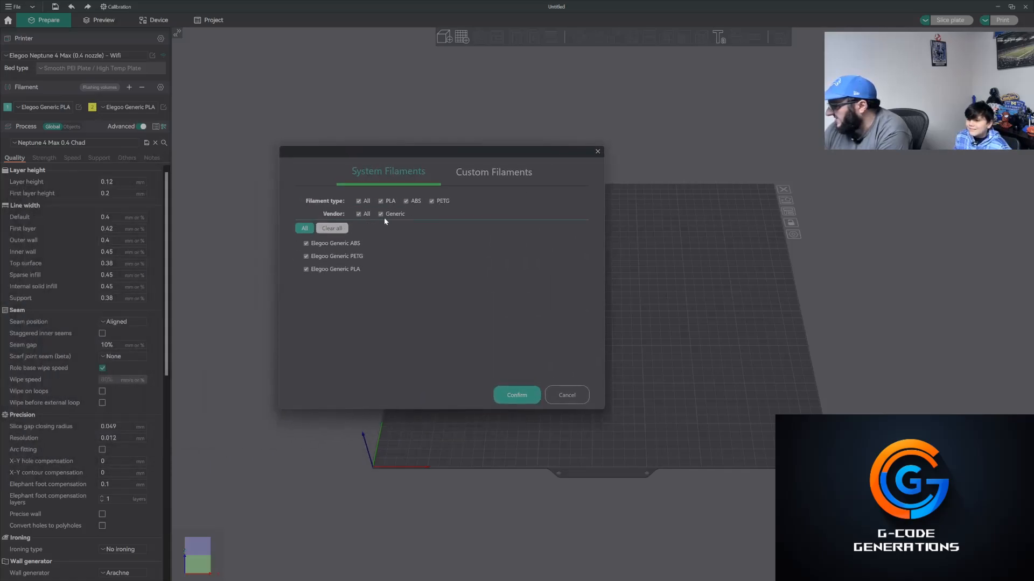
Look through the custom and system filament lists, cancel the dialog, and remove the second filament
{"action": "left_click", "coordinate": [487, 184]}
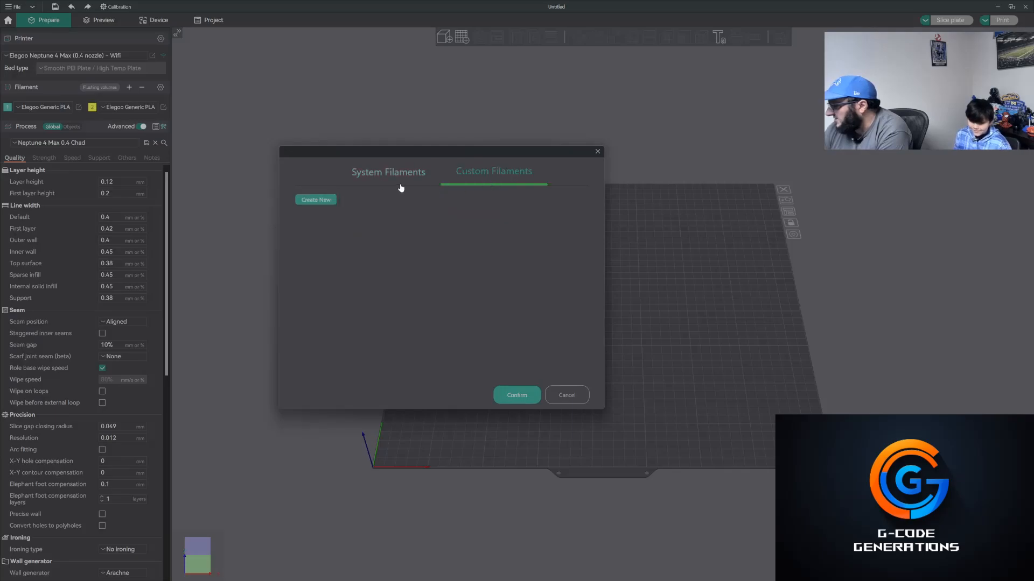
{"action": "right_click", "coordinate": [374, 182]}
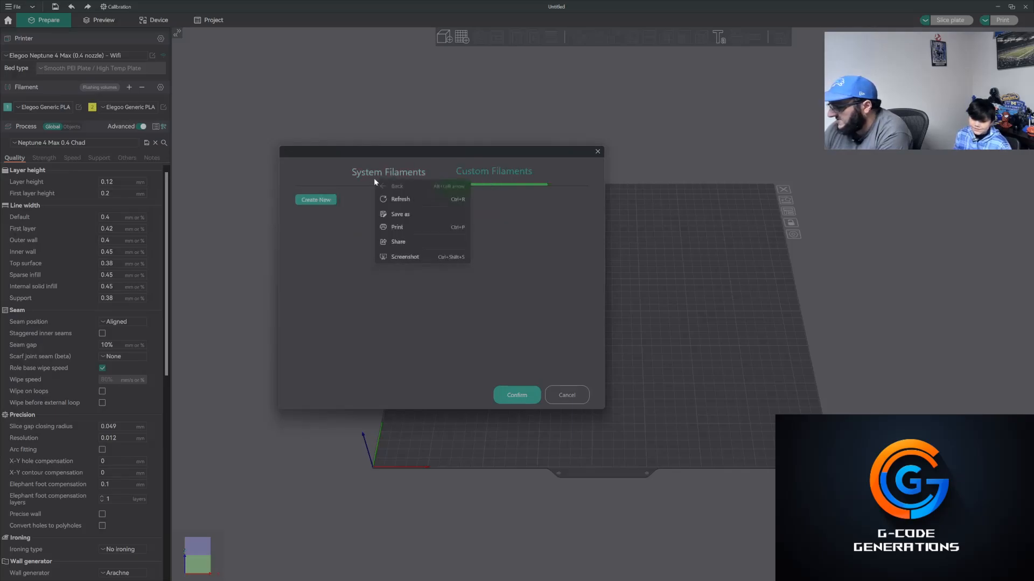
{"action": "left_click", "coordinate": [375, 181]}
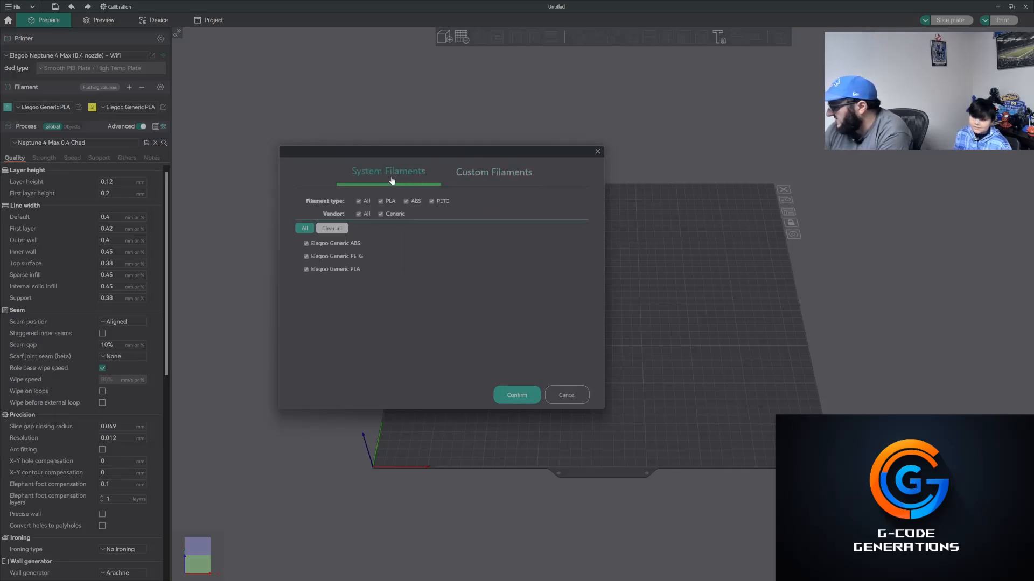
{"action": "left_click", "coordinate": [567, 401]}
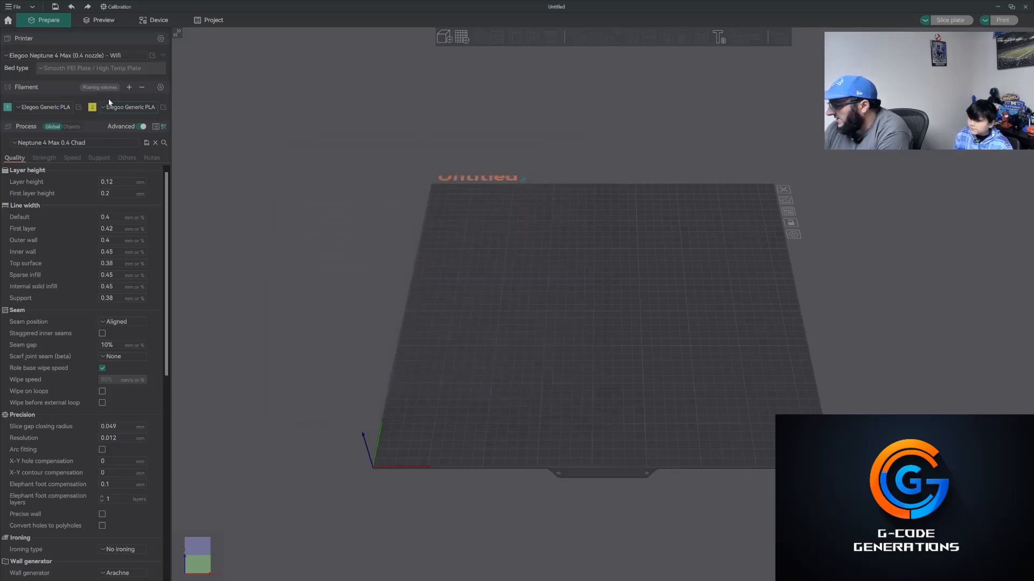
{"action": "left_click", "coordinate": [141, 87]}
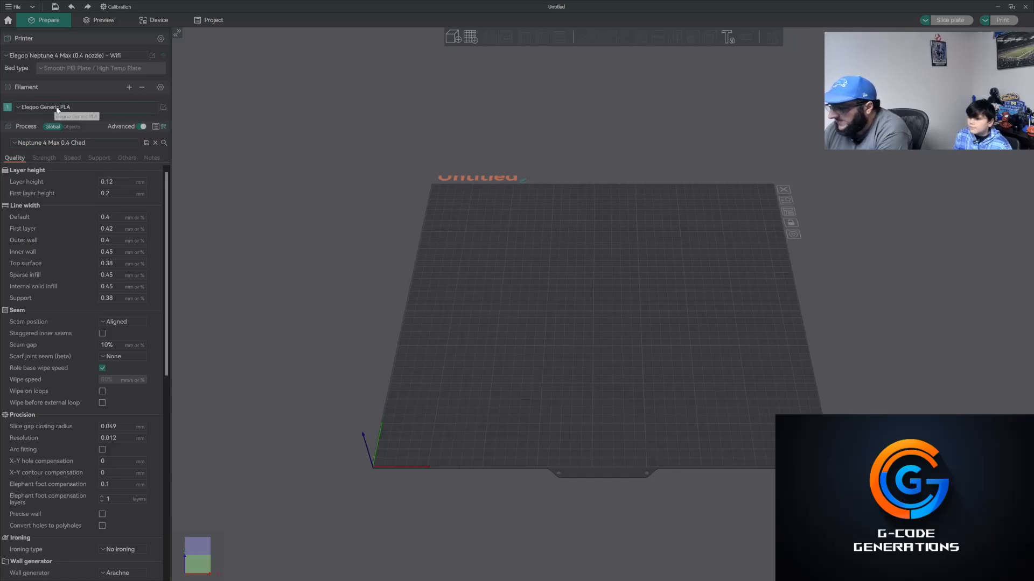
Choose the system process preset 0.20mm Standard for the Elegoo Neptune4Max
{"action": "left_click", "coordinate": [42, 143]}
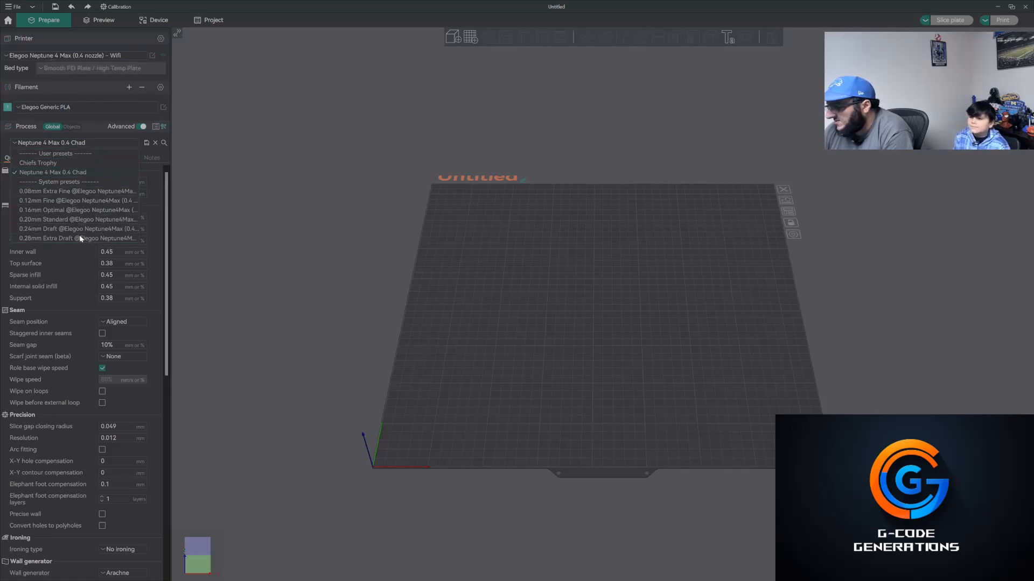
{"action": "left_click", "coordinate": [47, 220]}
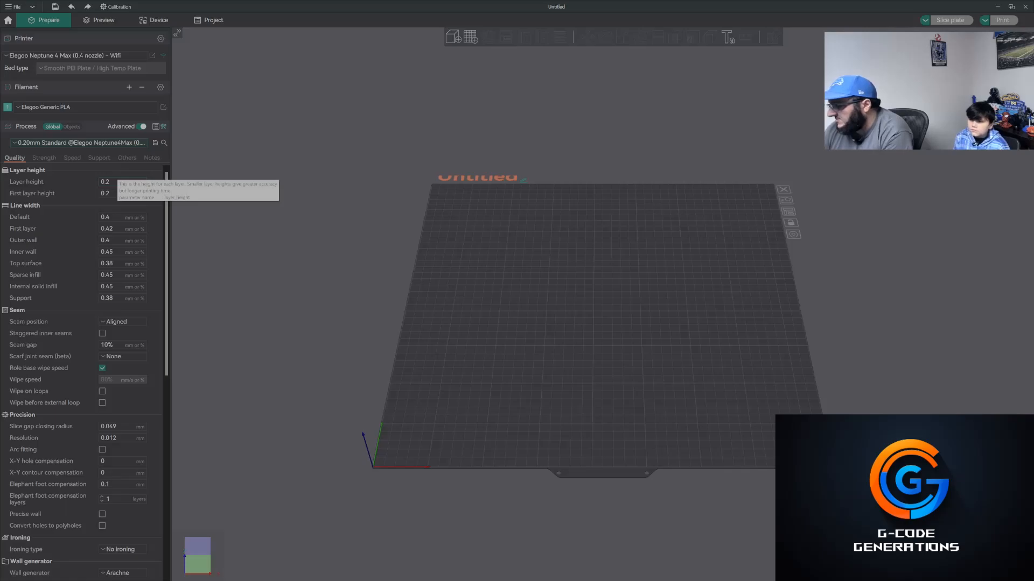
Look through the process preset's Quality, Strength, Speed, Support, Others and Notes settings, and return to Quality
{"action": "scroll", "coordinate": [117, 182], "scroll_direction": "down", "scroll_amount": 6}
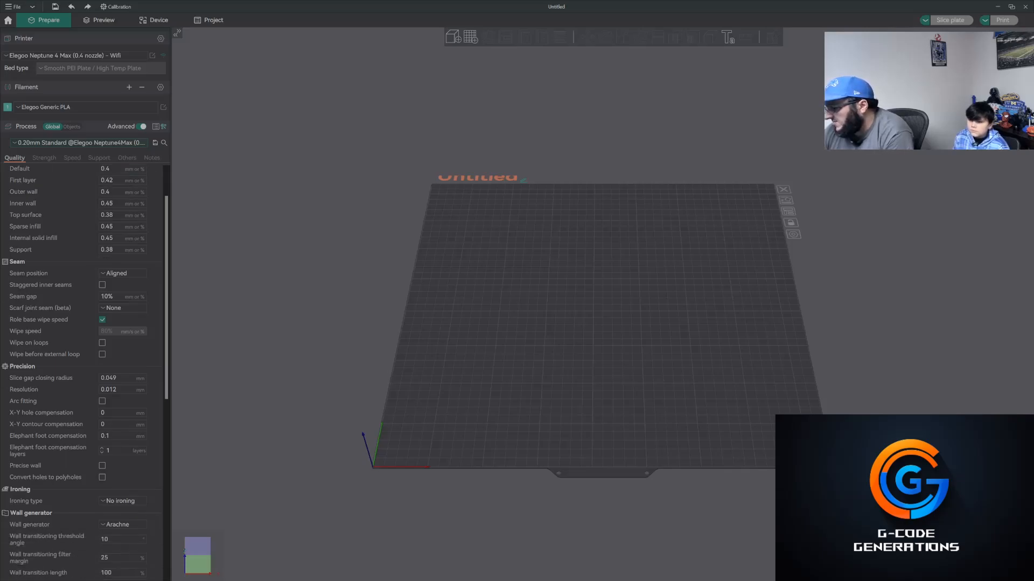
{"action": "scroll", "coordinate": [116, 182], "scroll_direction": "down", "scroll_amount": 5}
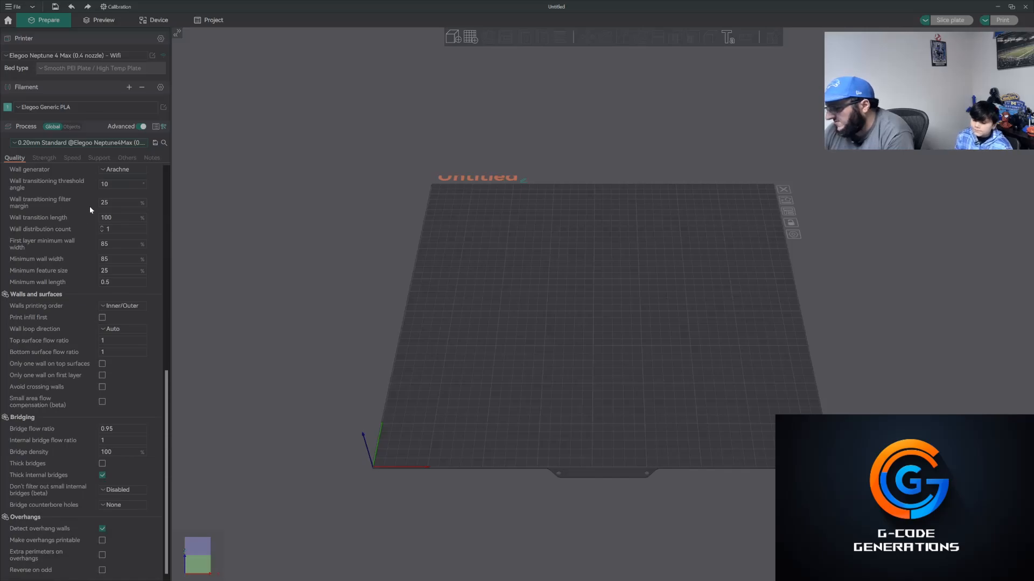
{"action": "scroll", "coordinate": [80, 437], "scroll_direction": "up", "scroll_amount": 6}
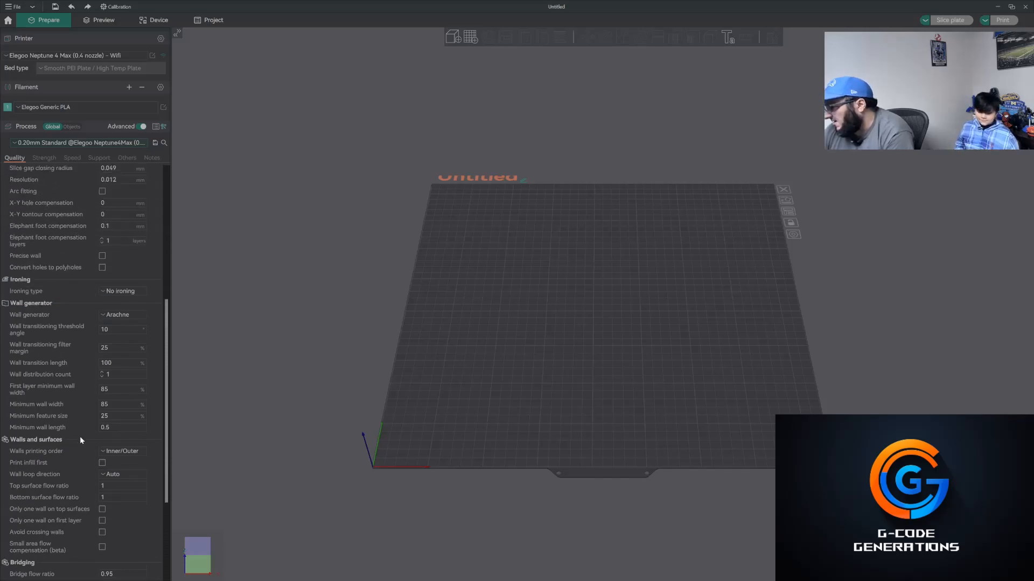
{"action": "scroll", "coordinate": [80, 436], "scroll_direction": "up", "scroll_amount": 6}
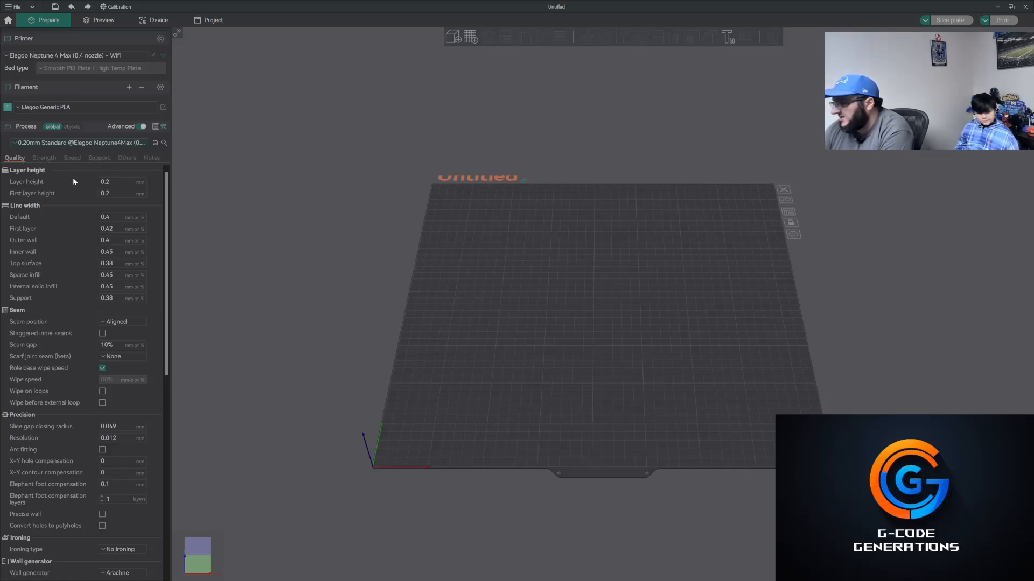
{"action": "left_click", "coordinate": [49, 157]}
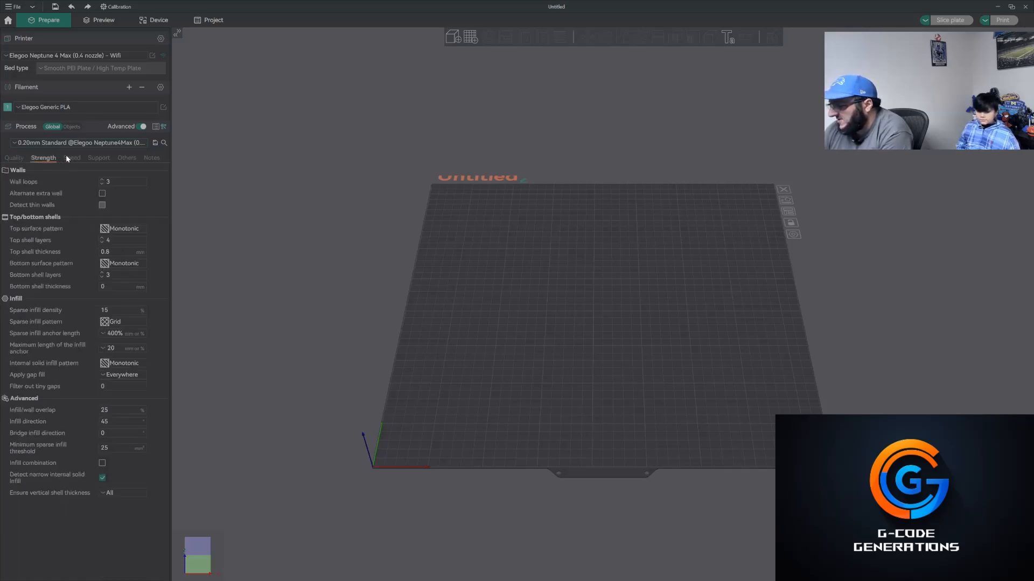
{"action": "left_click", "coordinate": [67, 157]}
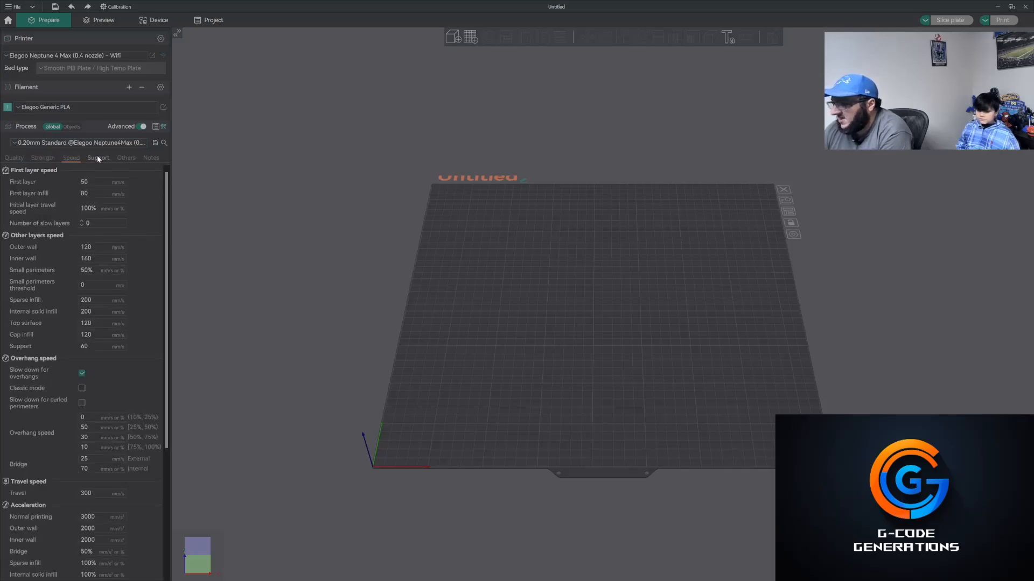
{"action": "left_click", "coordinate": [97, 156]}
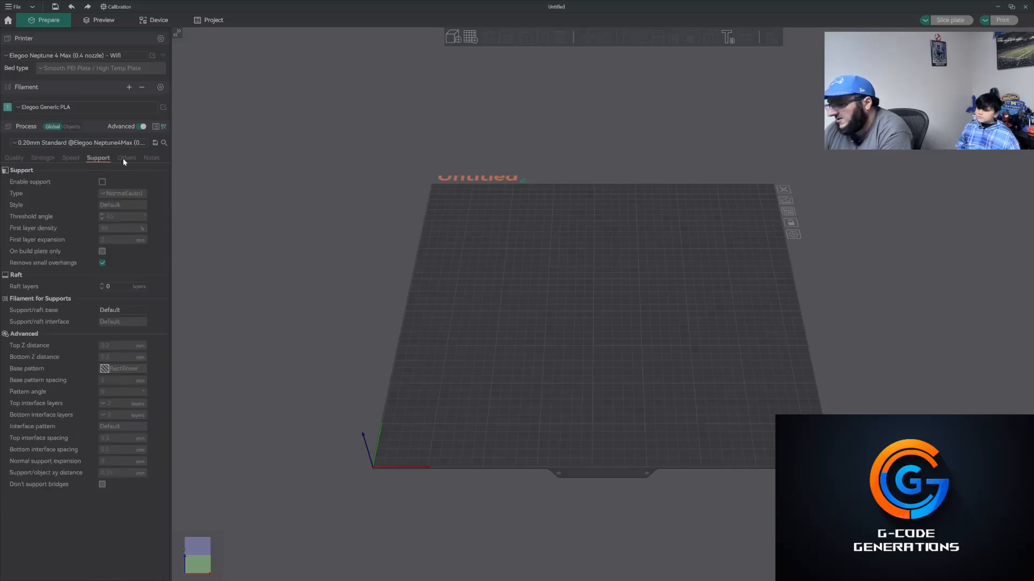
{"action": "left_click", "coordinate": [123, 161]}
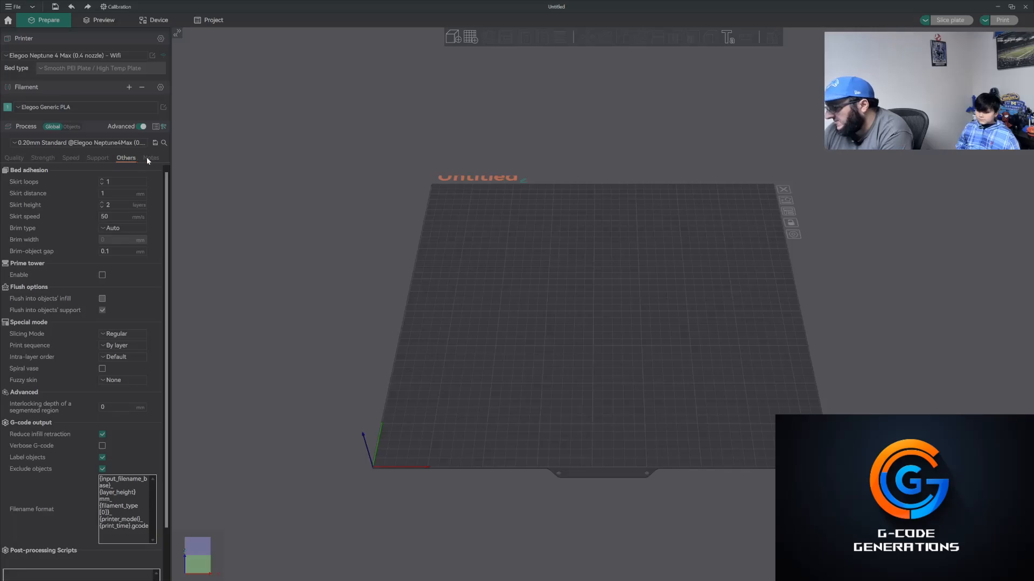
{"action": "left_click", "coordinate": [147, 159]}
{"action": "left_click", "coordinate": [7, 159]}
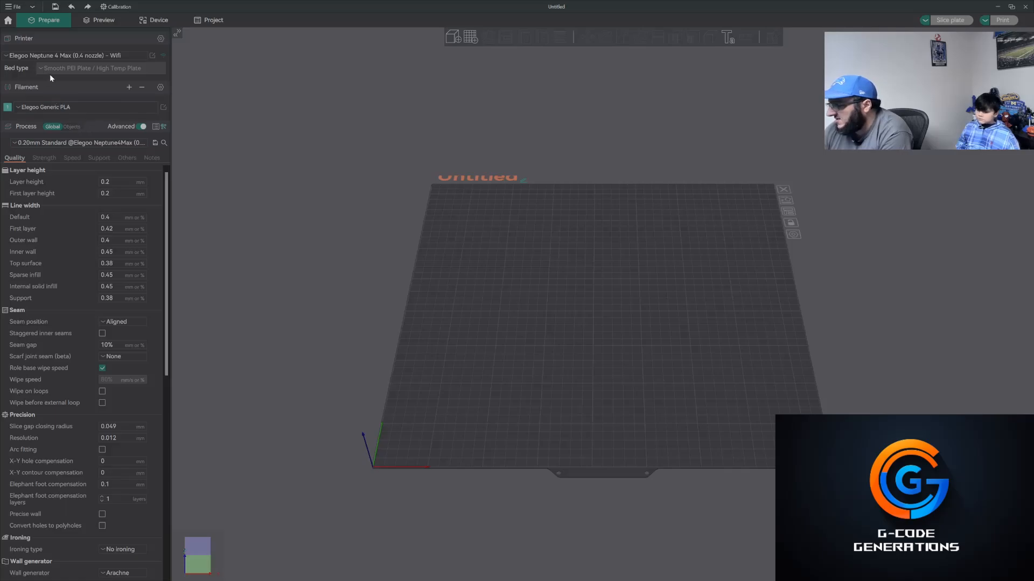
Import the model Roblox+trophy.3mf from the 3D print files folder onto the plate as geometry only
{"action": "left_click", "coordinate": [16, 8]}
{"action": "mouse_move", "coordinate": [39, 66]}
{"action": "left_click", "coordinate": [131, 68]}
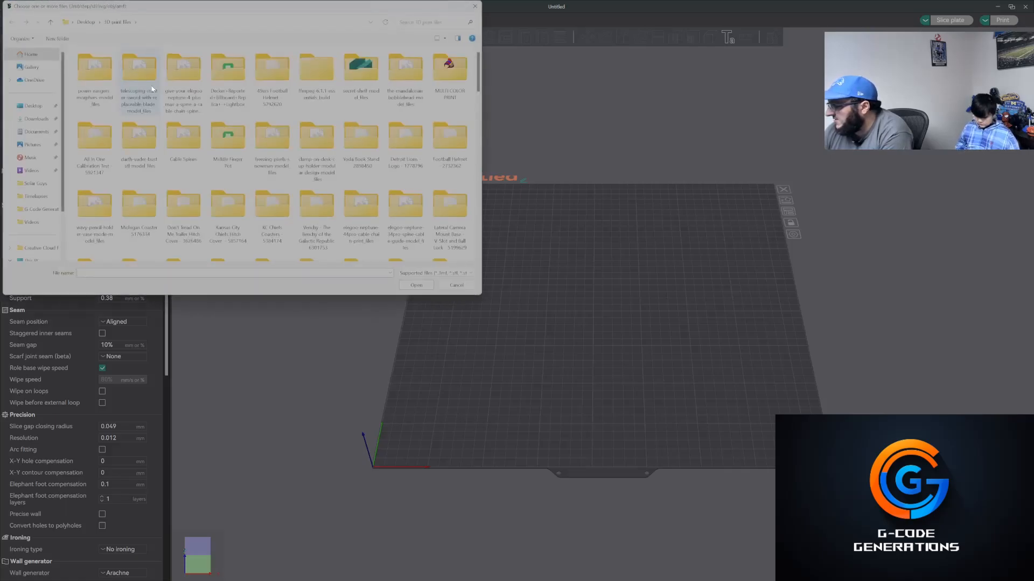
{"action": "scroll", "coordinate": [152, 89], "scroll_direction": "down", "scroll_amount": 5}
{"action": "scroll", "coordinate": [171, 120], "scroll_direction": "up", "scroll_amount": 3}
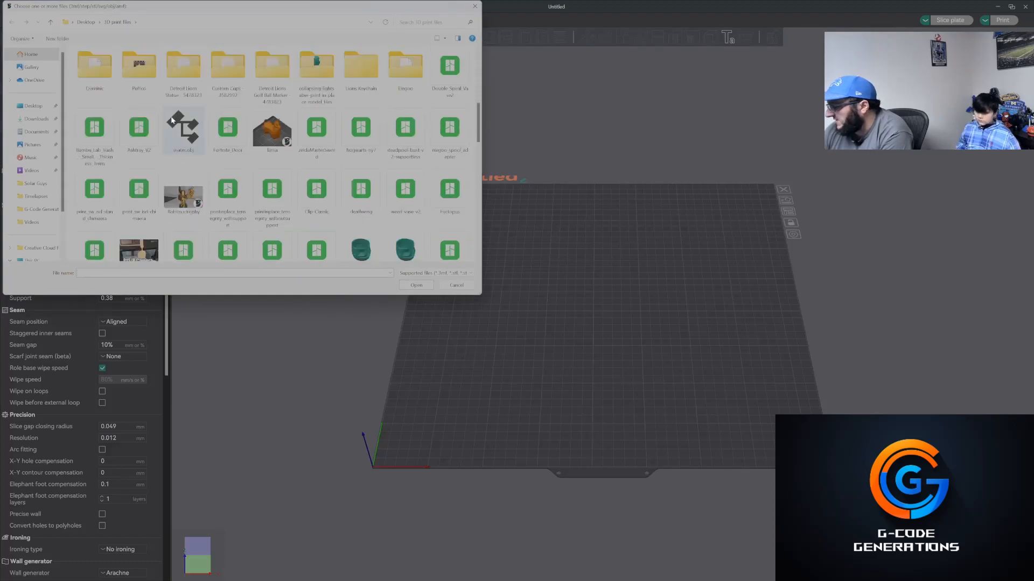
{"action": "scroll", "coordinate": [172, 120], "scroll_direction": "down", "scroll_amount": 2}
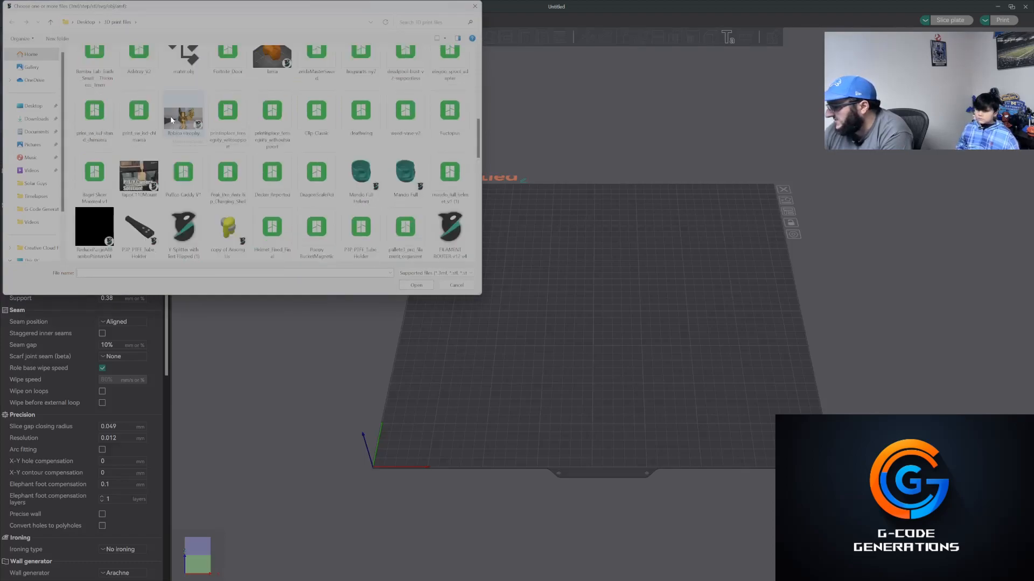
{"action": "double_click", "coordinate": [171, 120]}
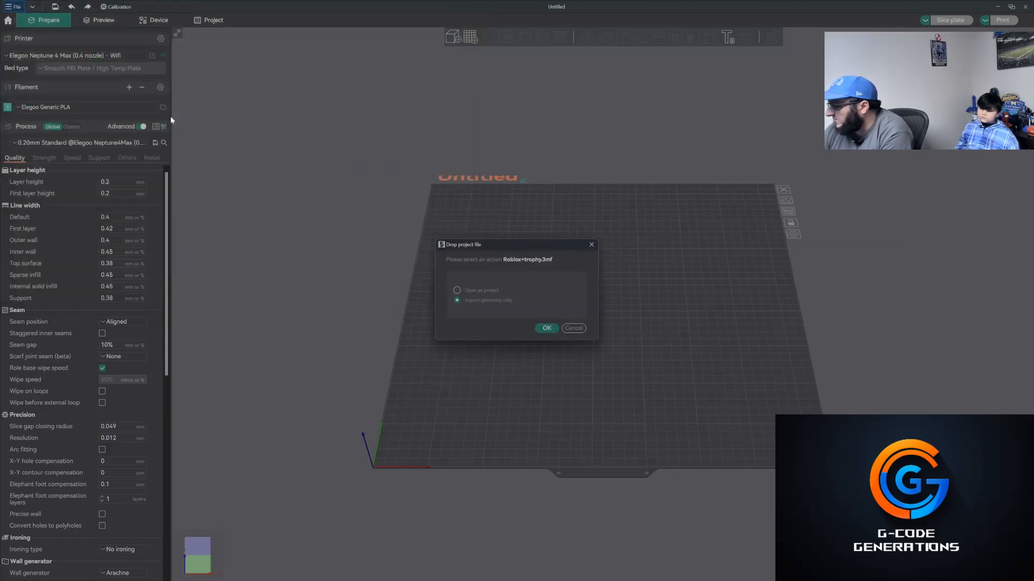
{"action": "left_click", "coordinate": [546, 328]}
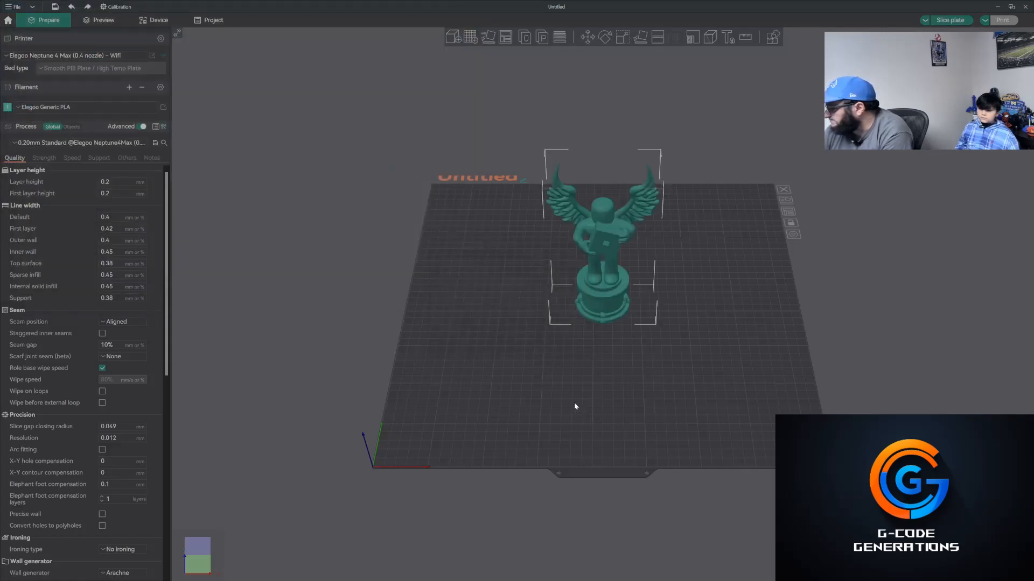
Slice the plate with the Roblox trophy and inspect the sliced preview and its filament and time estimates
{"action": "left_click_drag", "start_coordinate": [720, 357], "coordinate": [598, 359]}
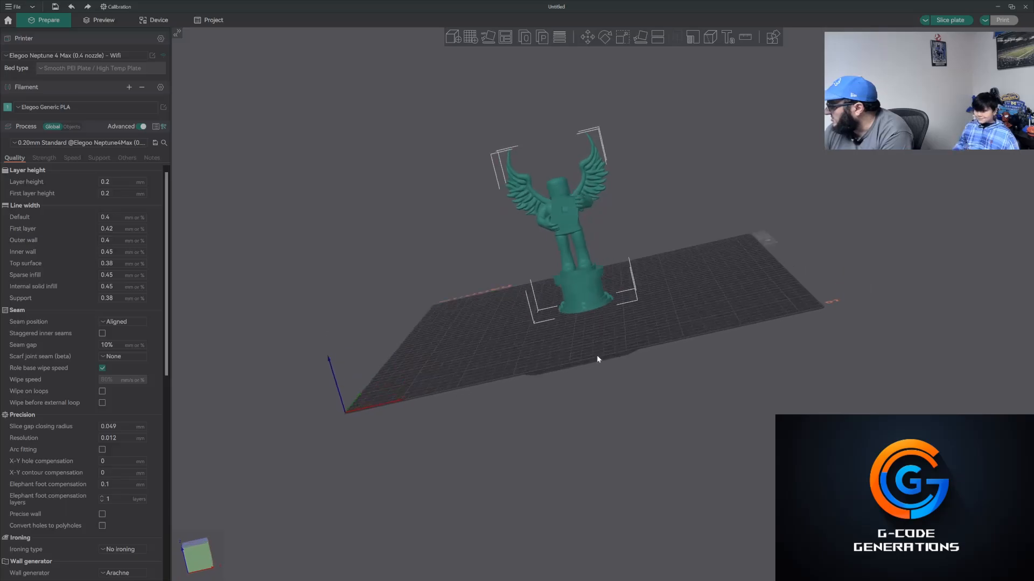
{"action": "left_click", "coordinate": [949, 20]}
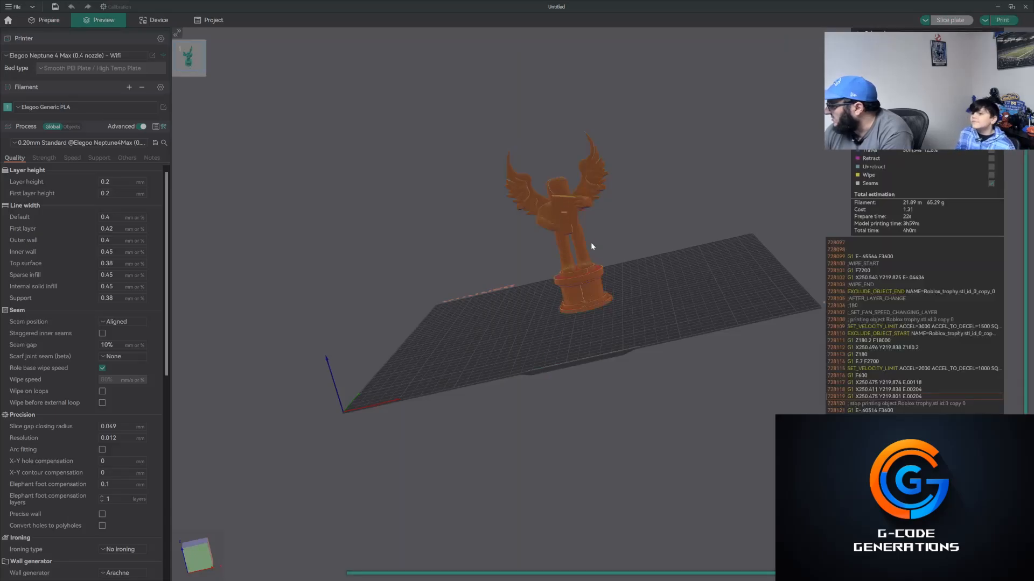
{"action": "left_click_drag", "start_coordinate": [556, 300], "coordinate": [513, 344]}
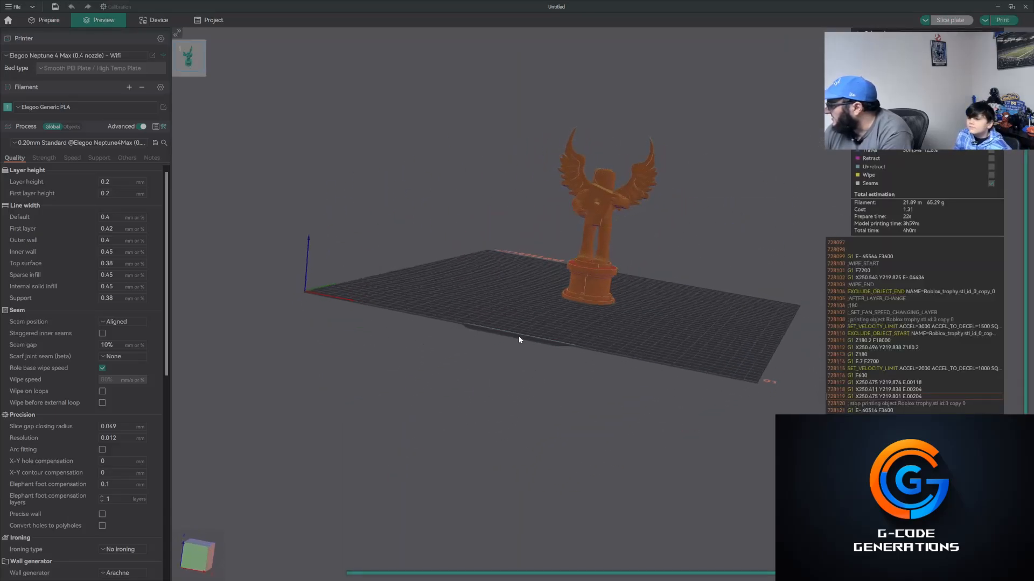
{"action": "scroll", "coordinate": [621, 211], "scroll_direction": "up", "scroll_amount": 5}
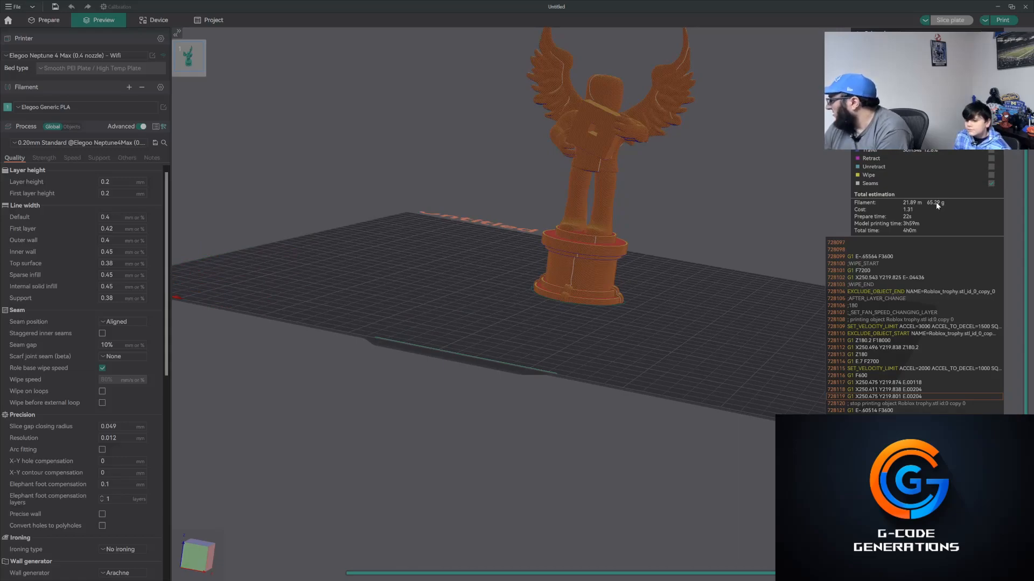
Open the dialog for sending the trophy's G-code to the printer host and activate the file name for editing
{"action": "left_click", "coordinate": [996, 23]}
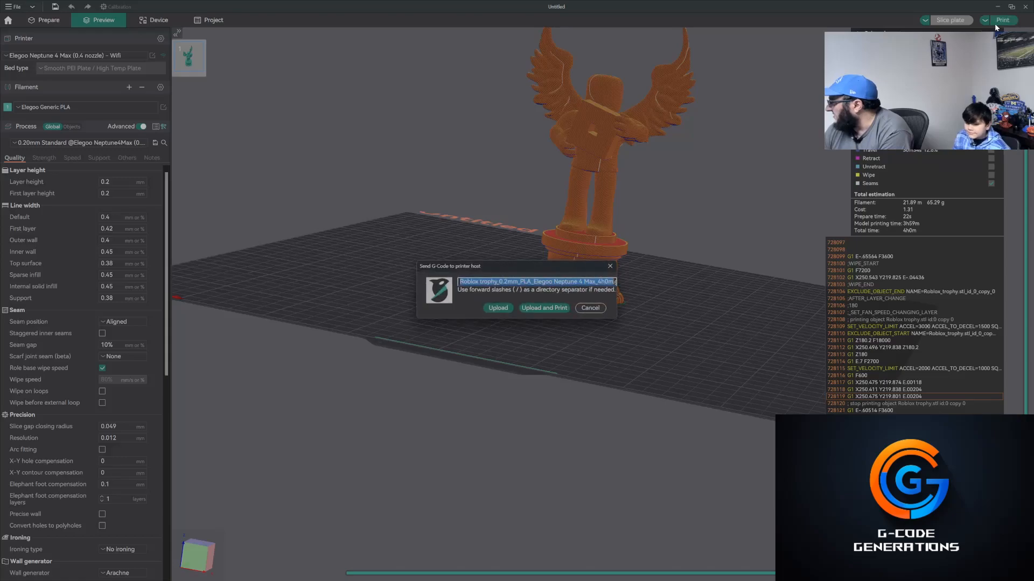
{"action": "left_click", "coordinate": [554, 290]}
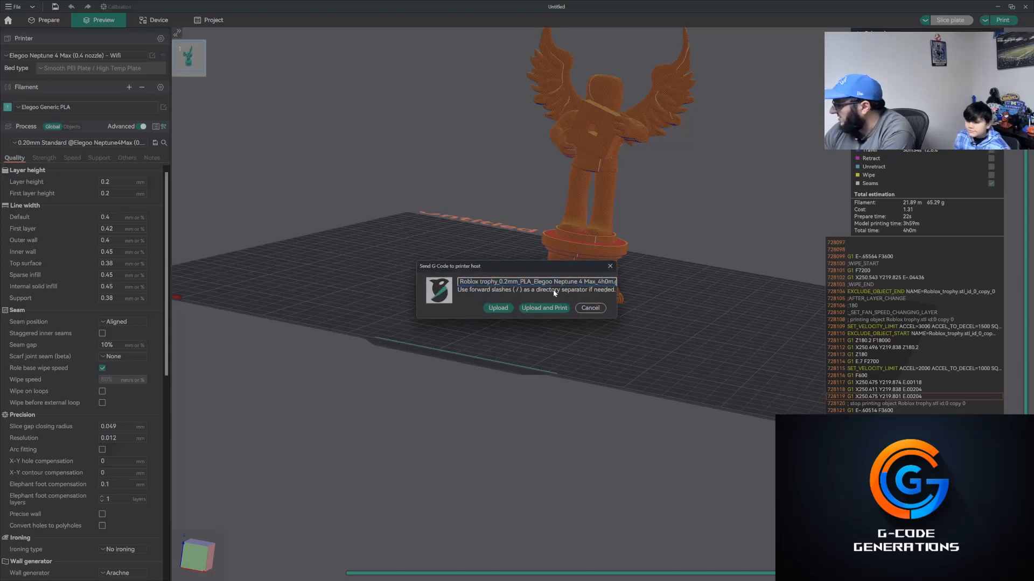